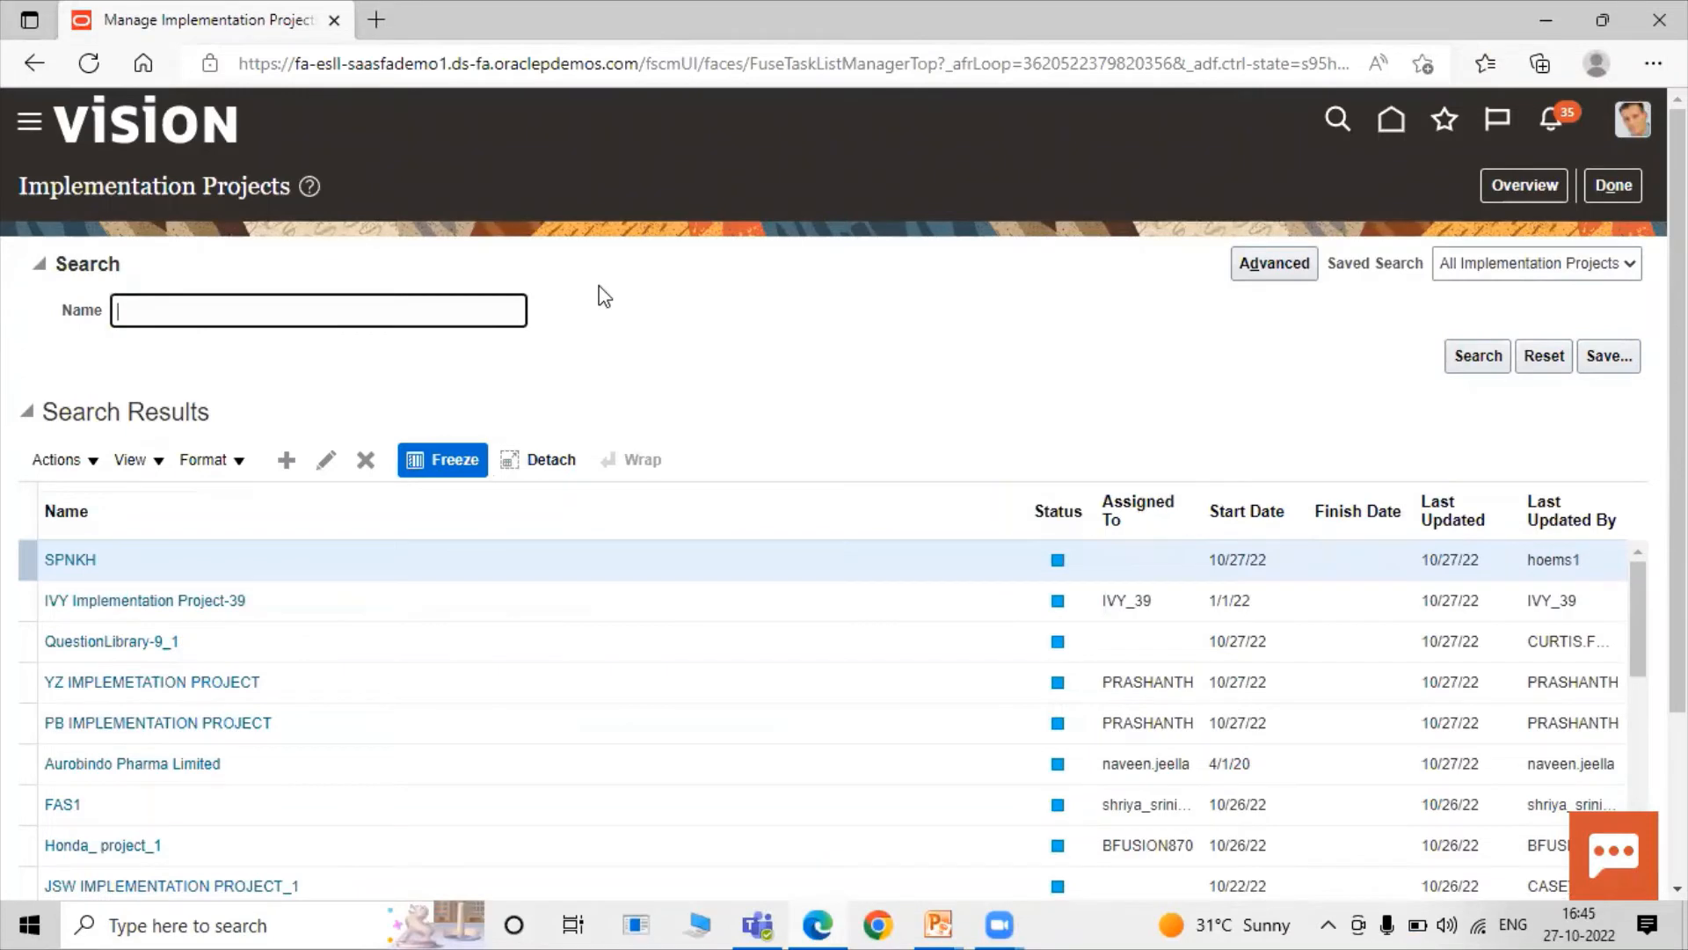
# Search implementation projects for SCM and open SCM Implementation Project for Rel13.
pyautogui.write('SCM')
pyautogui.press('Return')
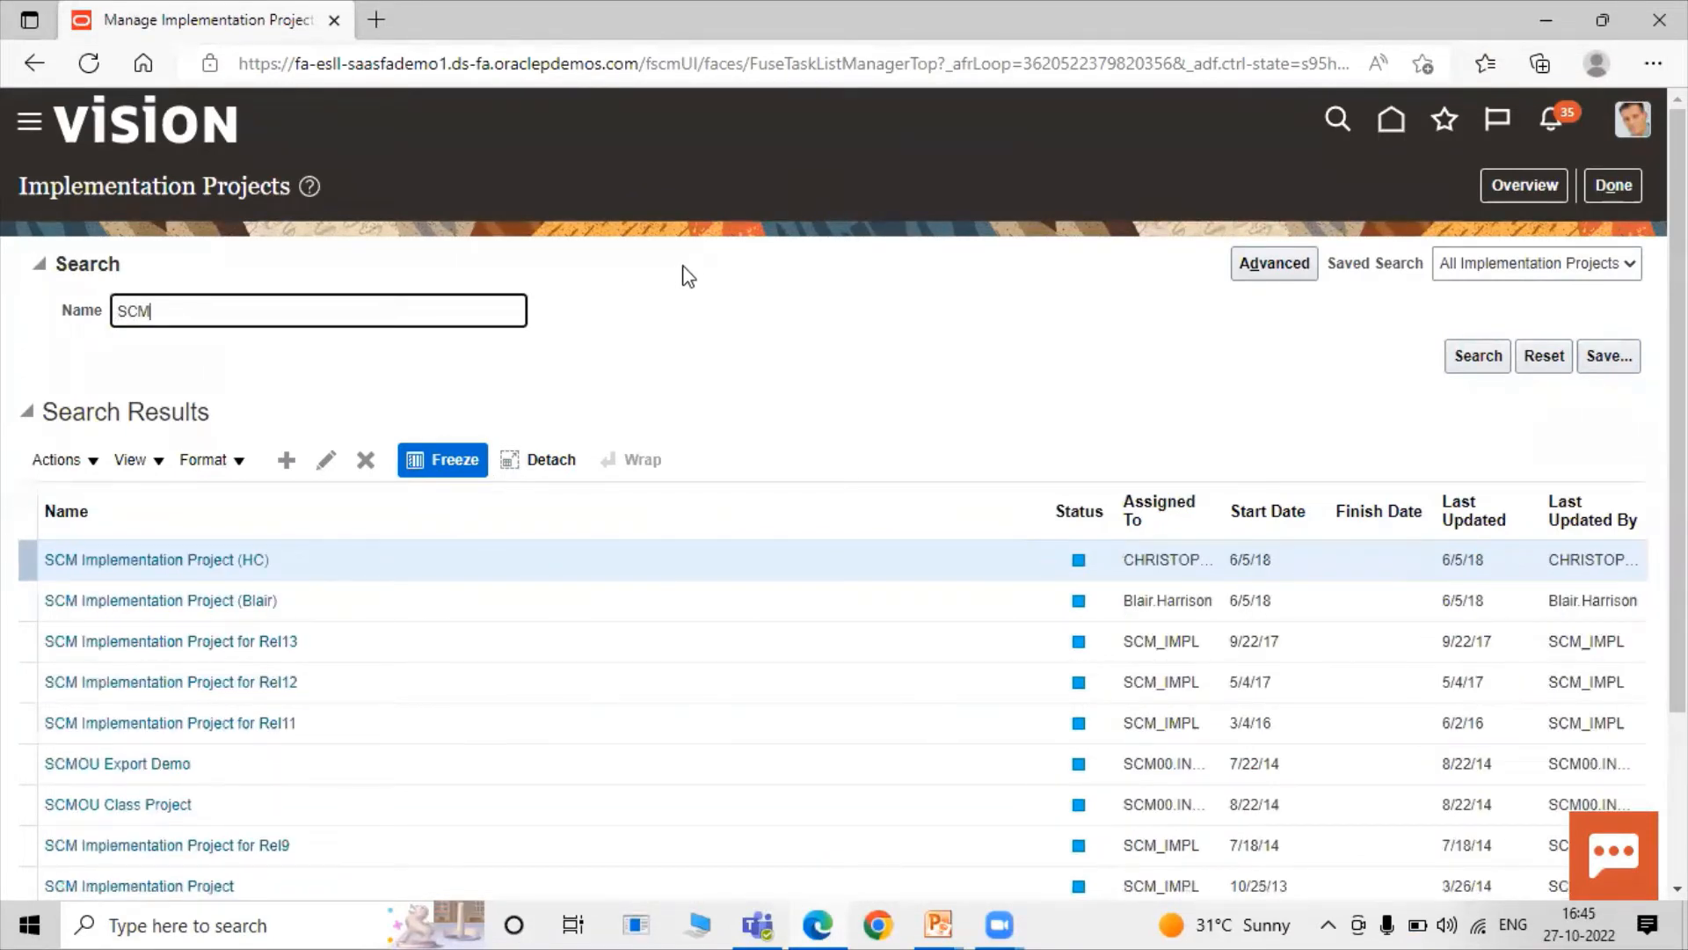
pyautogui.click(262, 651)
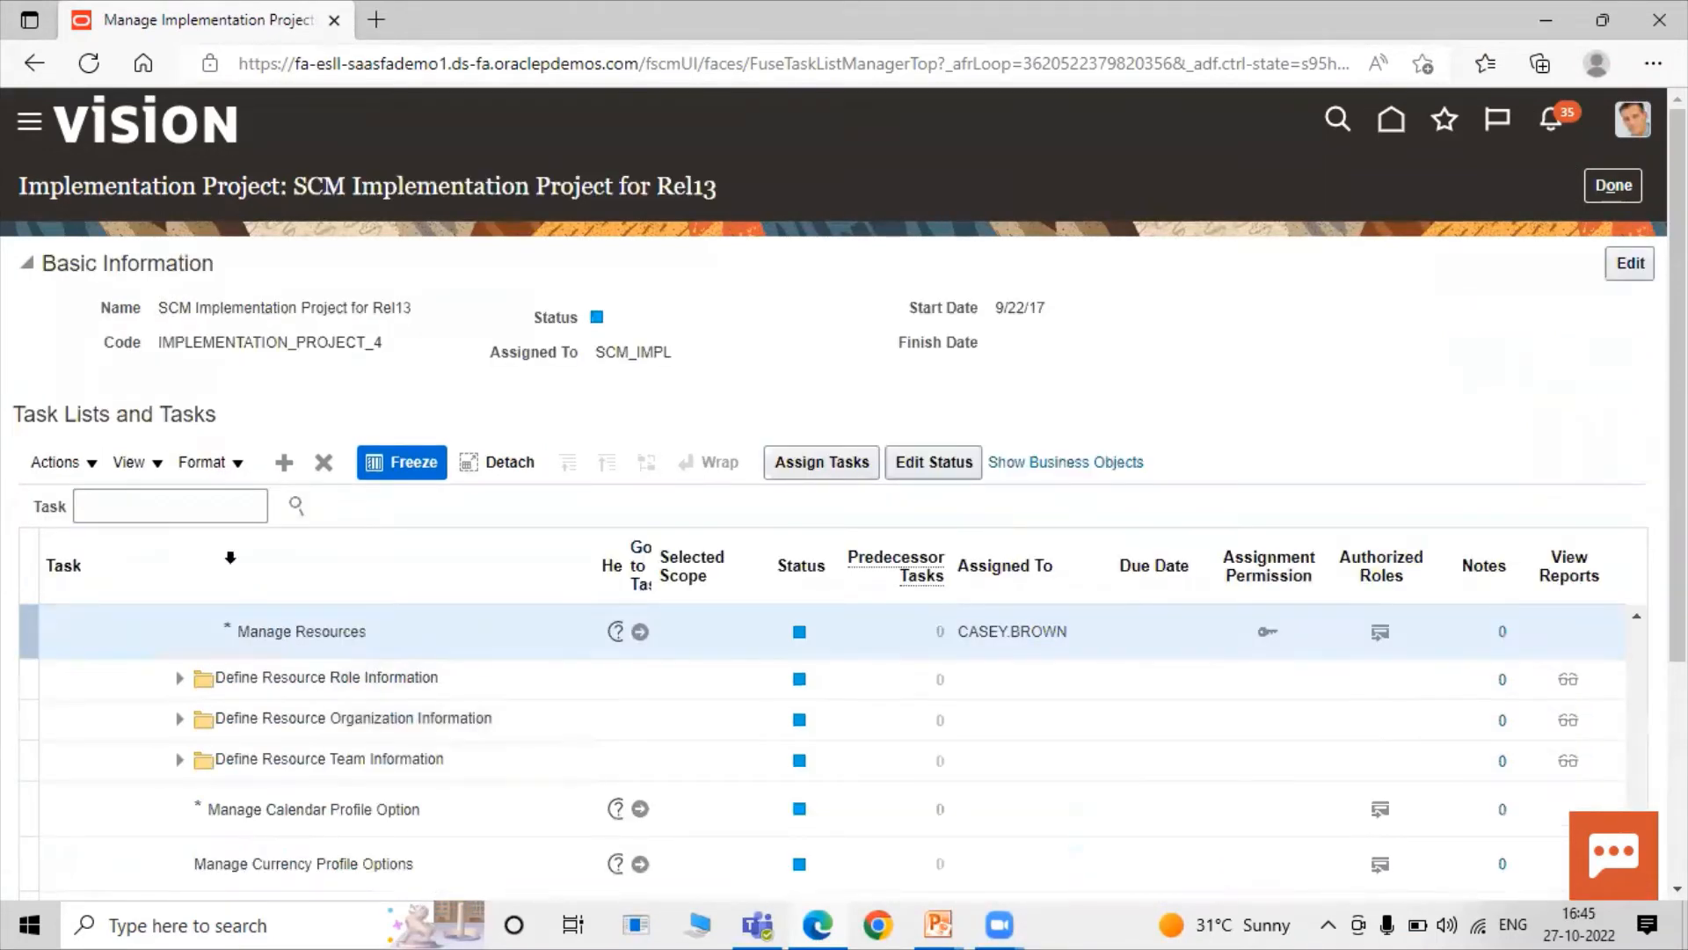
# Search the project's tasks for Manage Work Center and locate the Manage Work Centers task in the hierarchy.
pyautogui.click(222, 509)
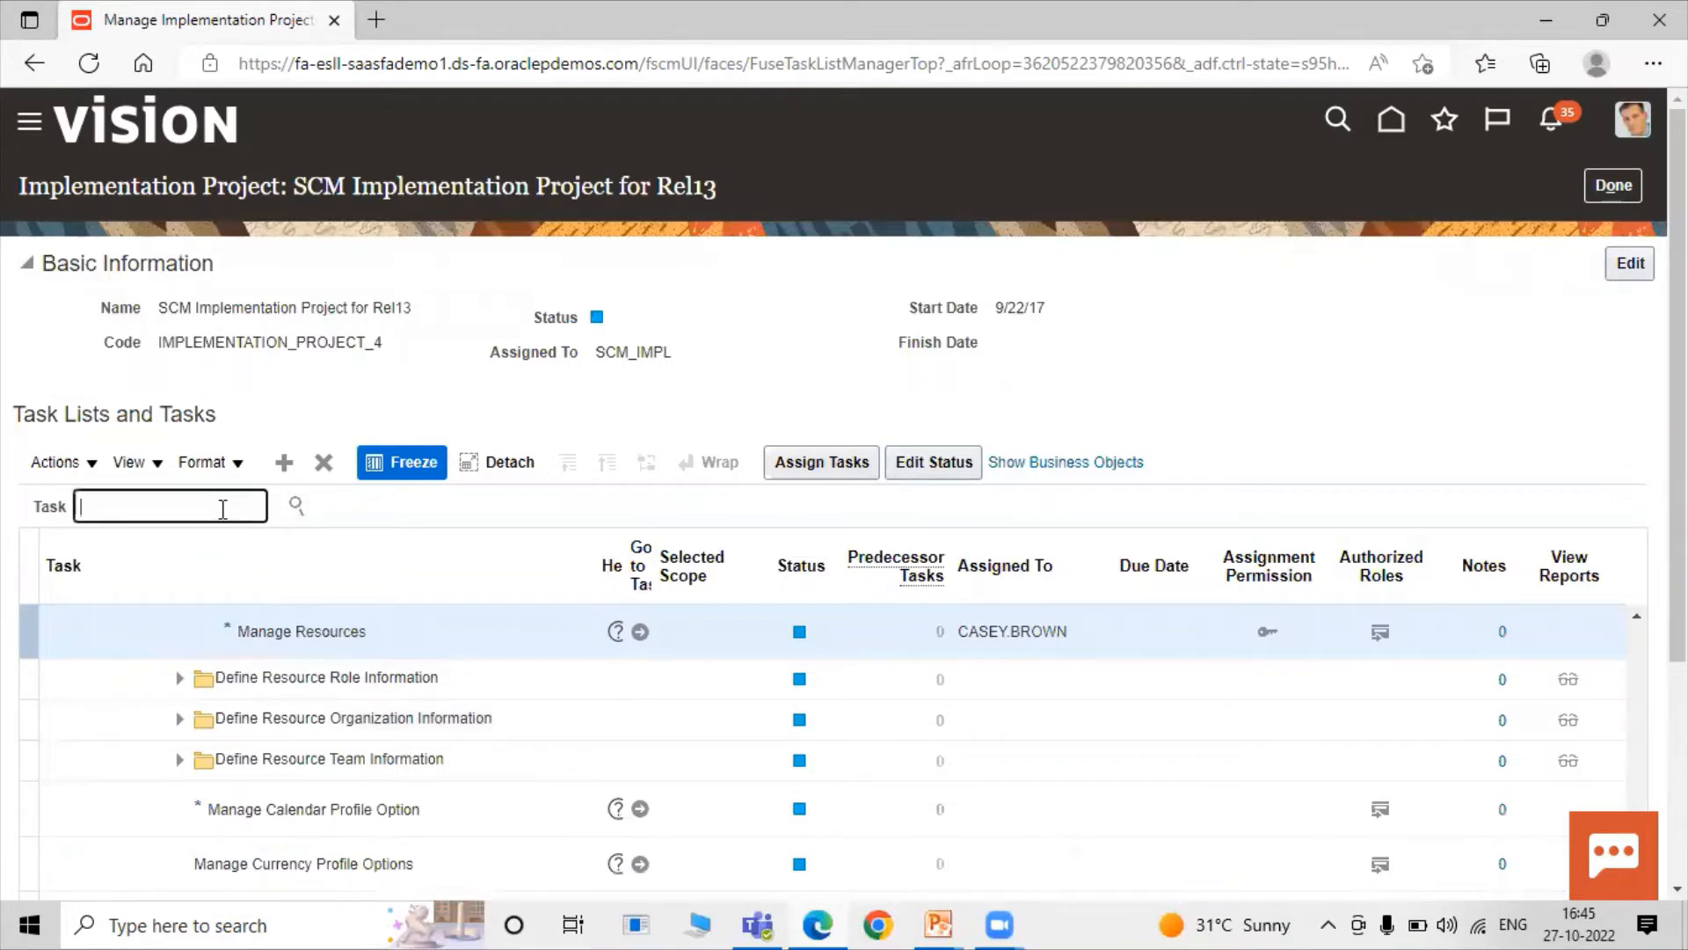
pyautogui.write('Manage Work Center')
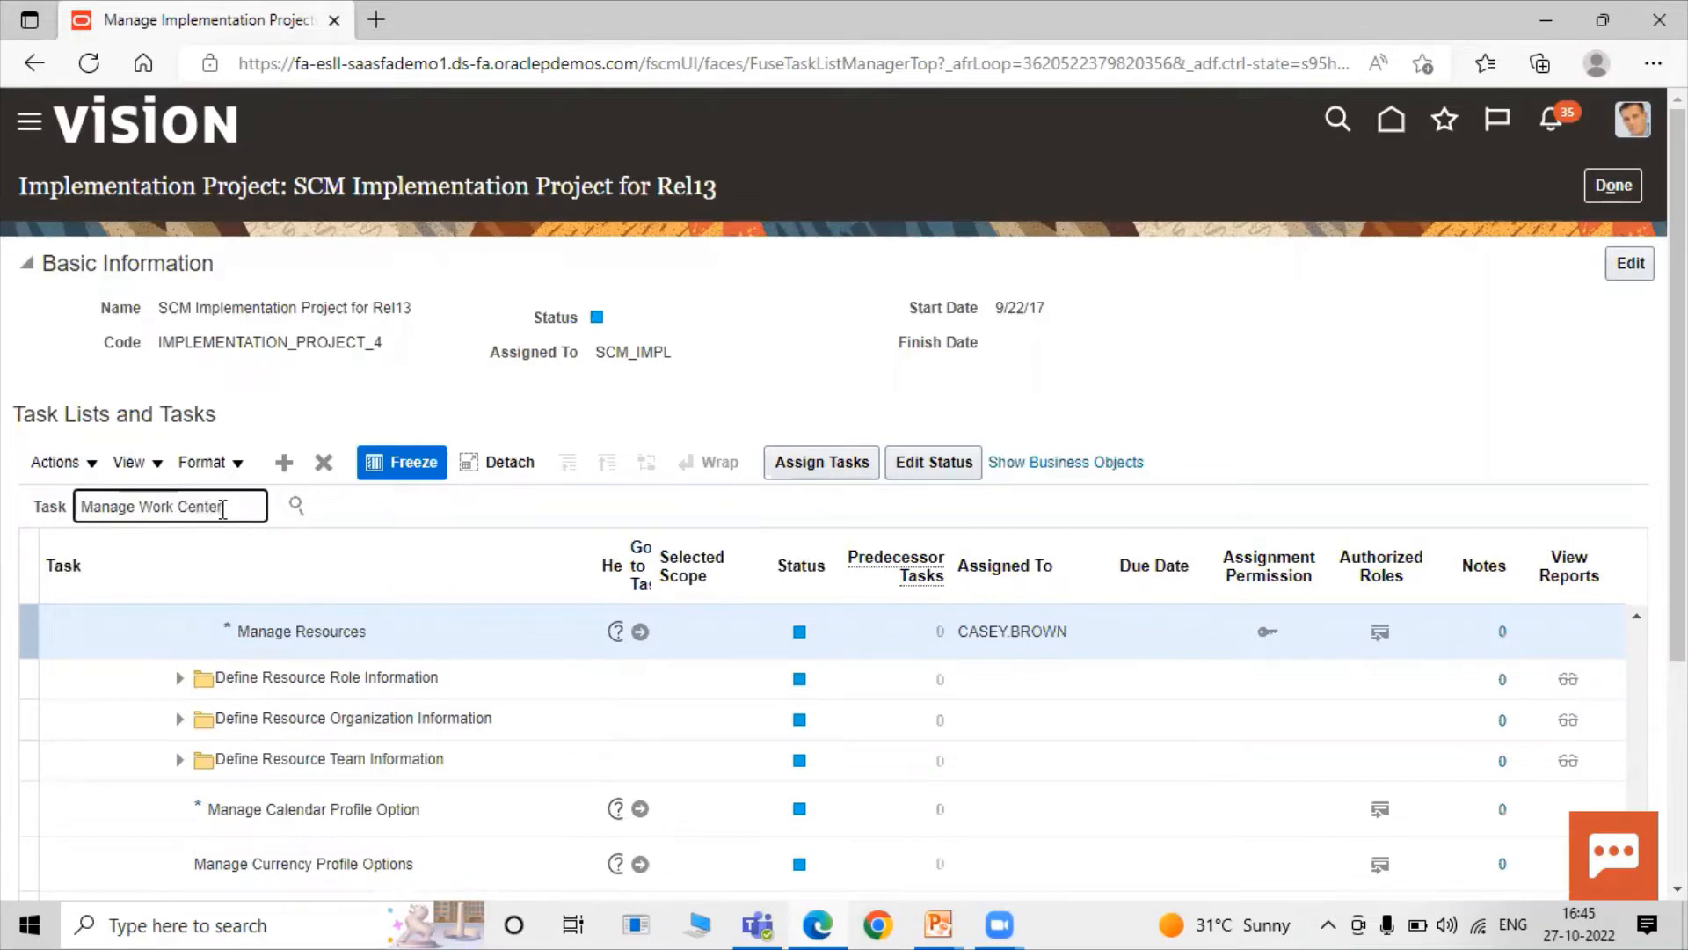
pyautogui.click(294, 514)
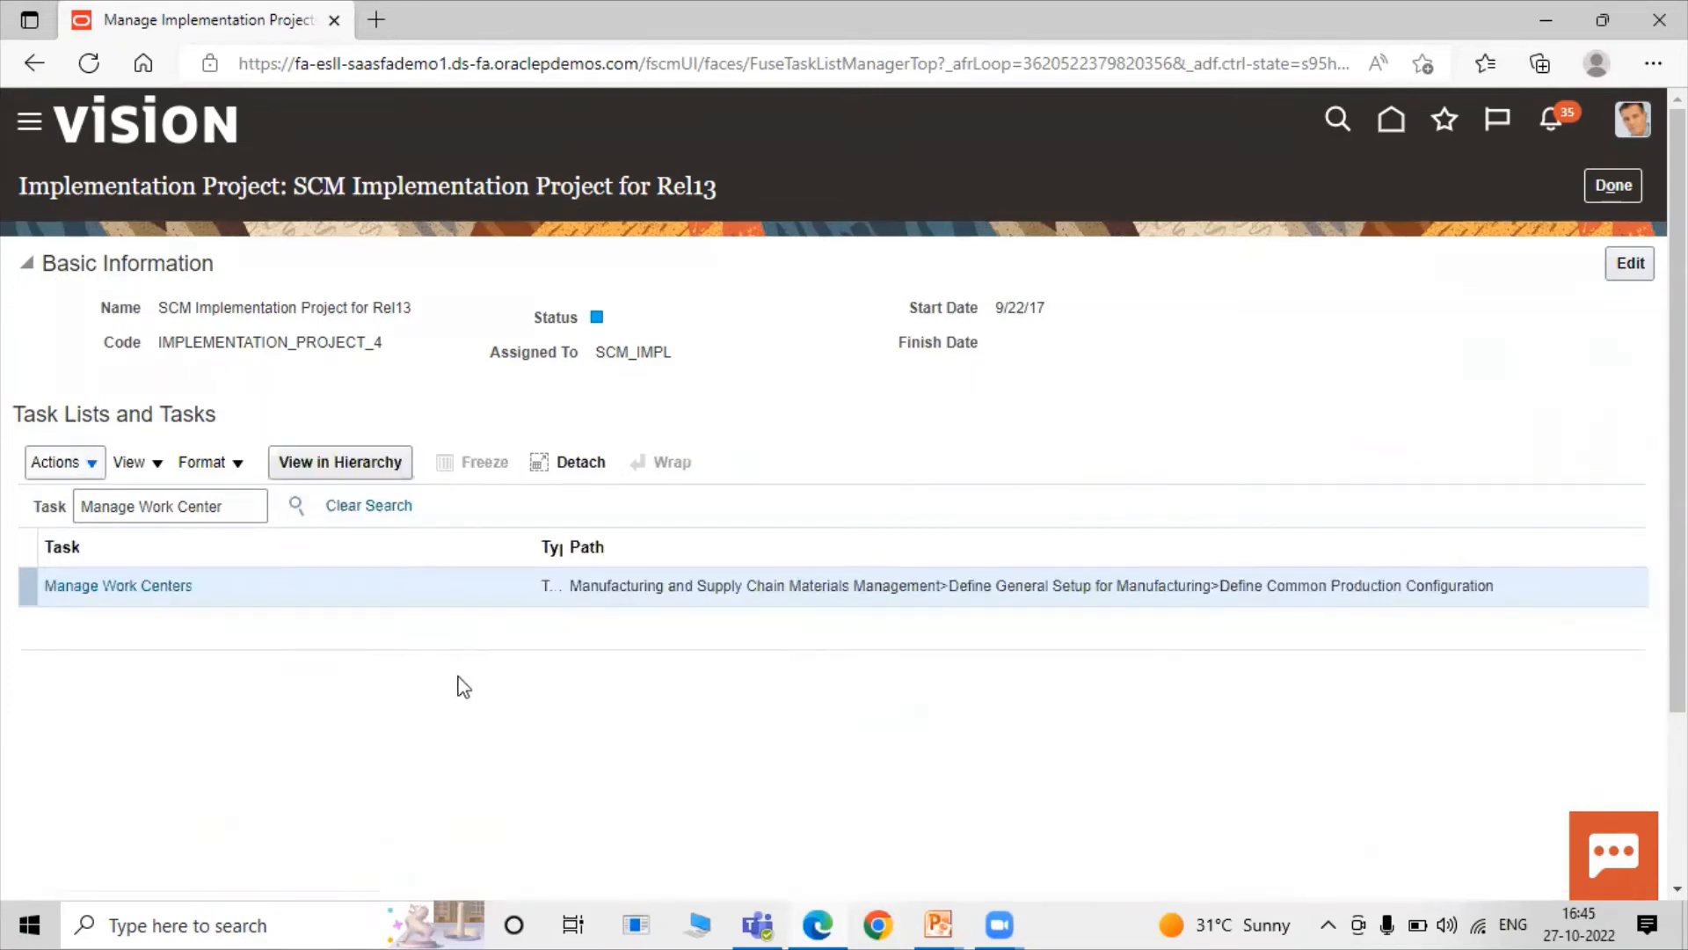
pyautogui.click(172, 586)
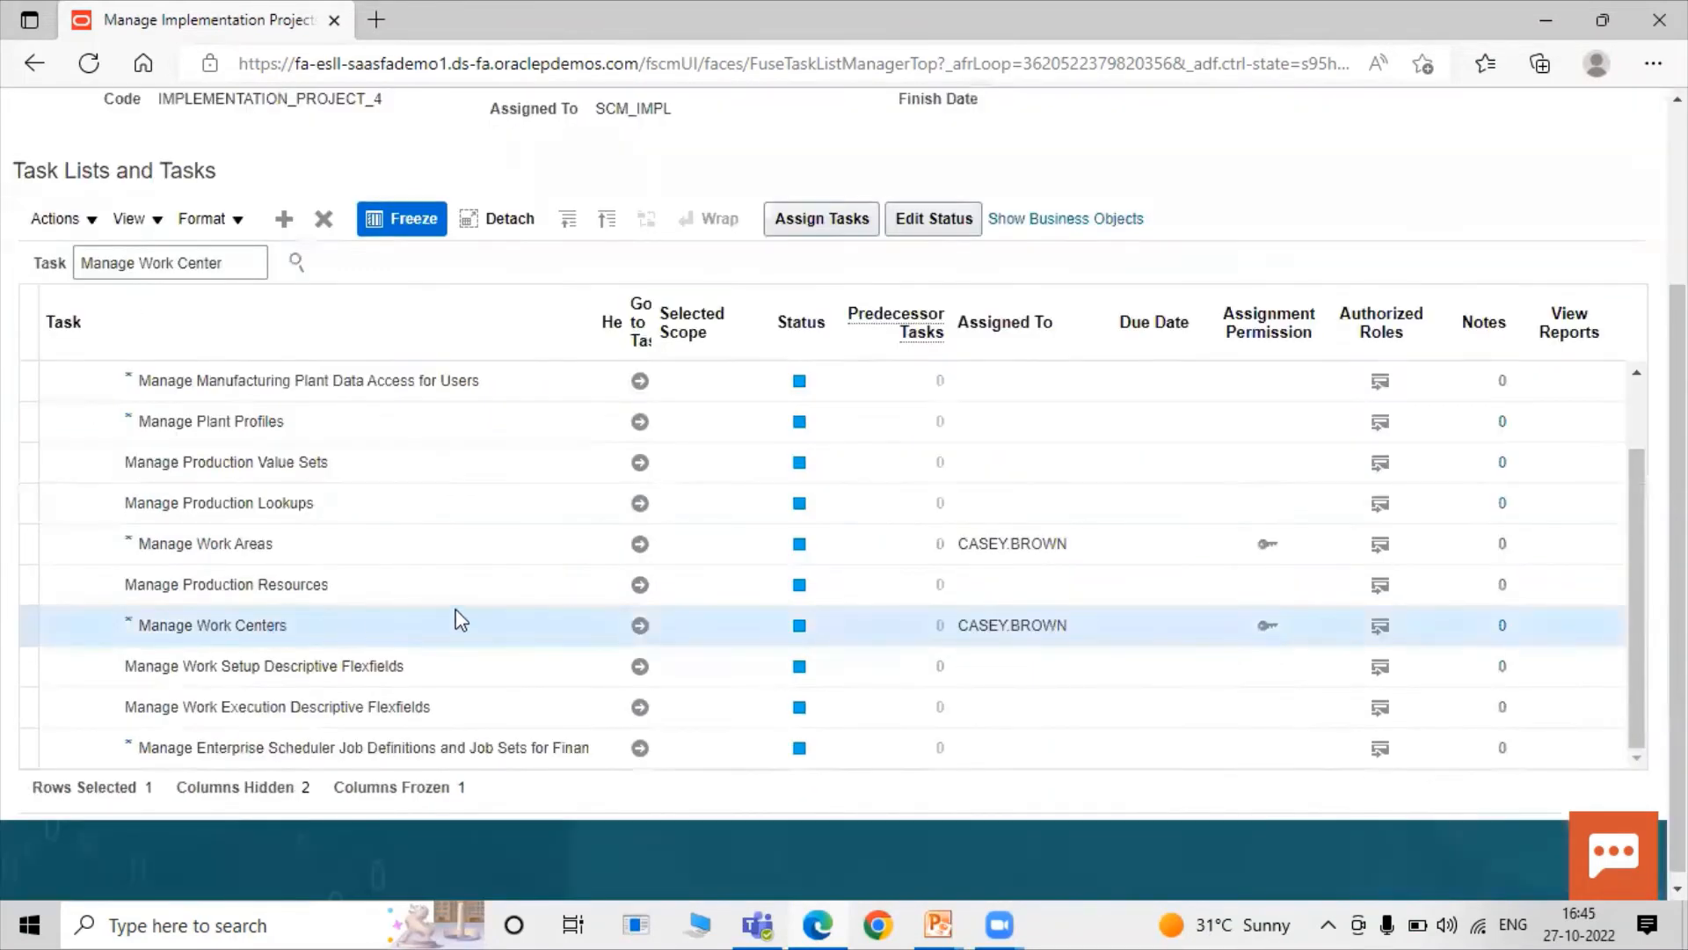
# Open the Manage Work Centers task and change the manufacturing organization to 001.
pyautogui.click(639, 623)
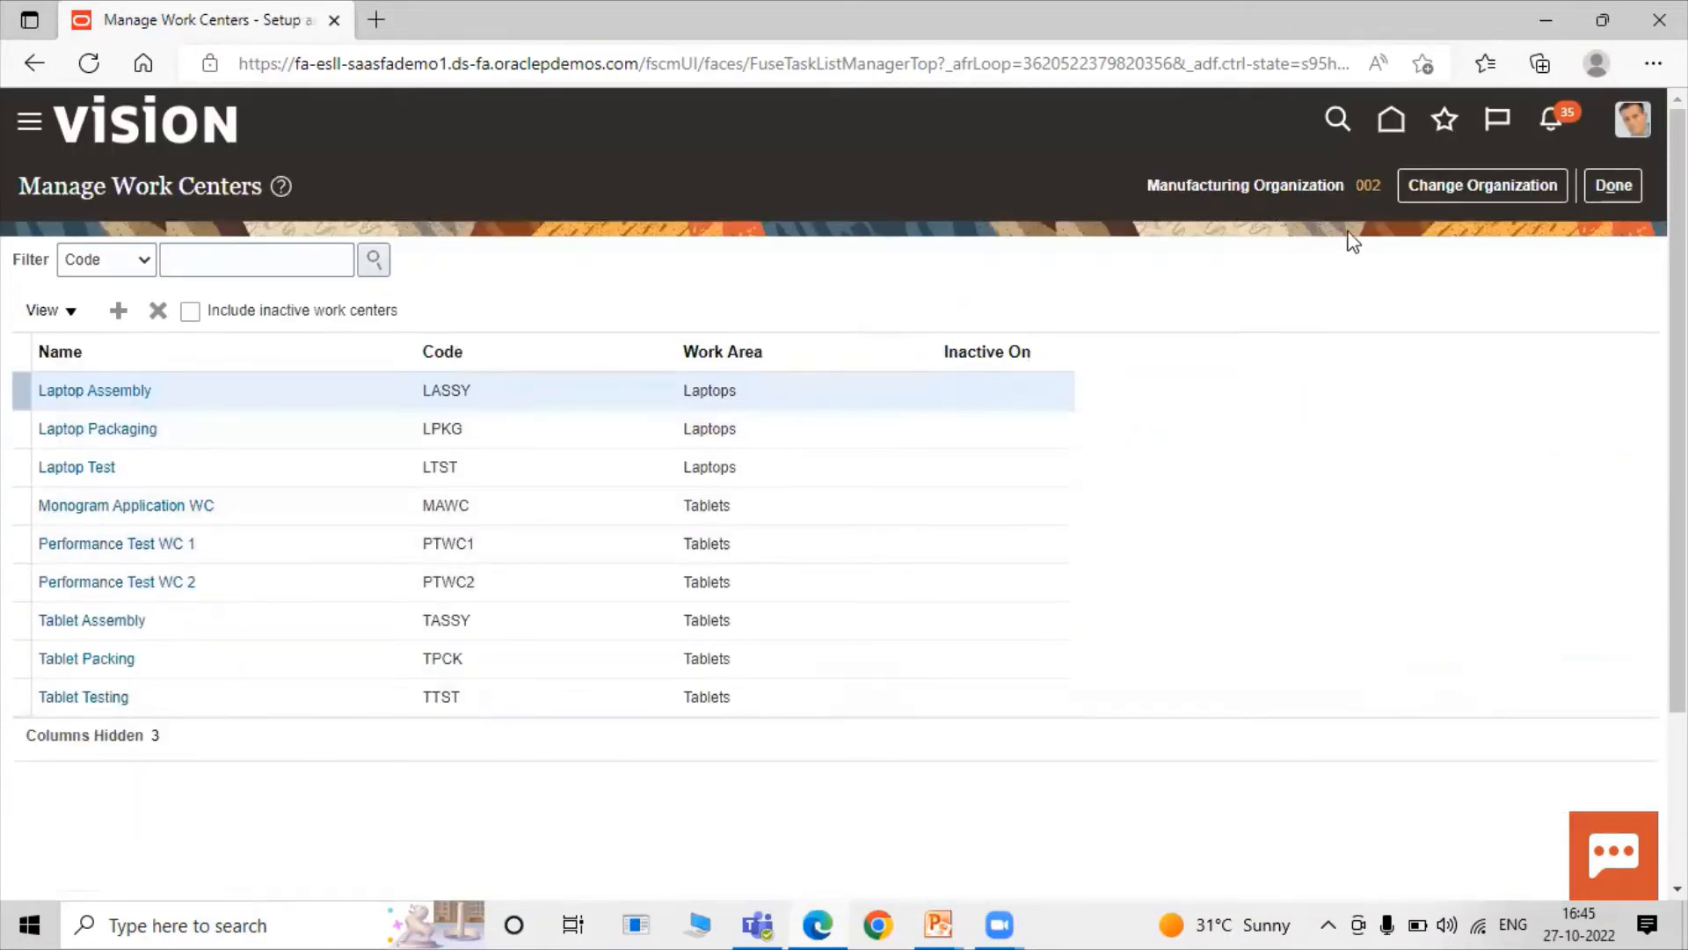
pyautogui.click(1442, 194)
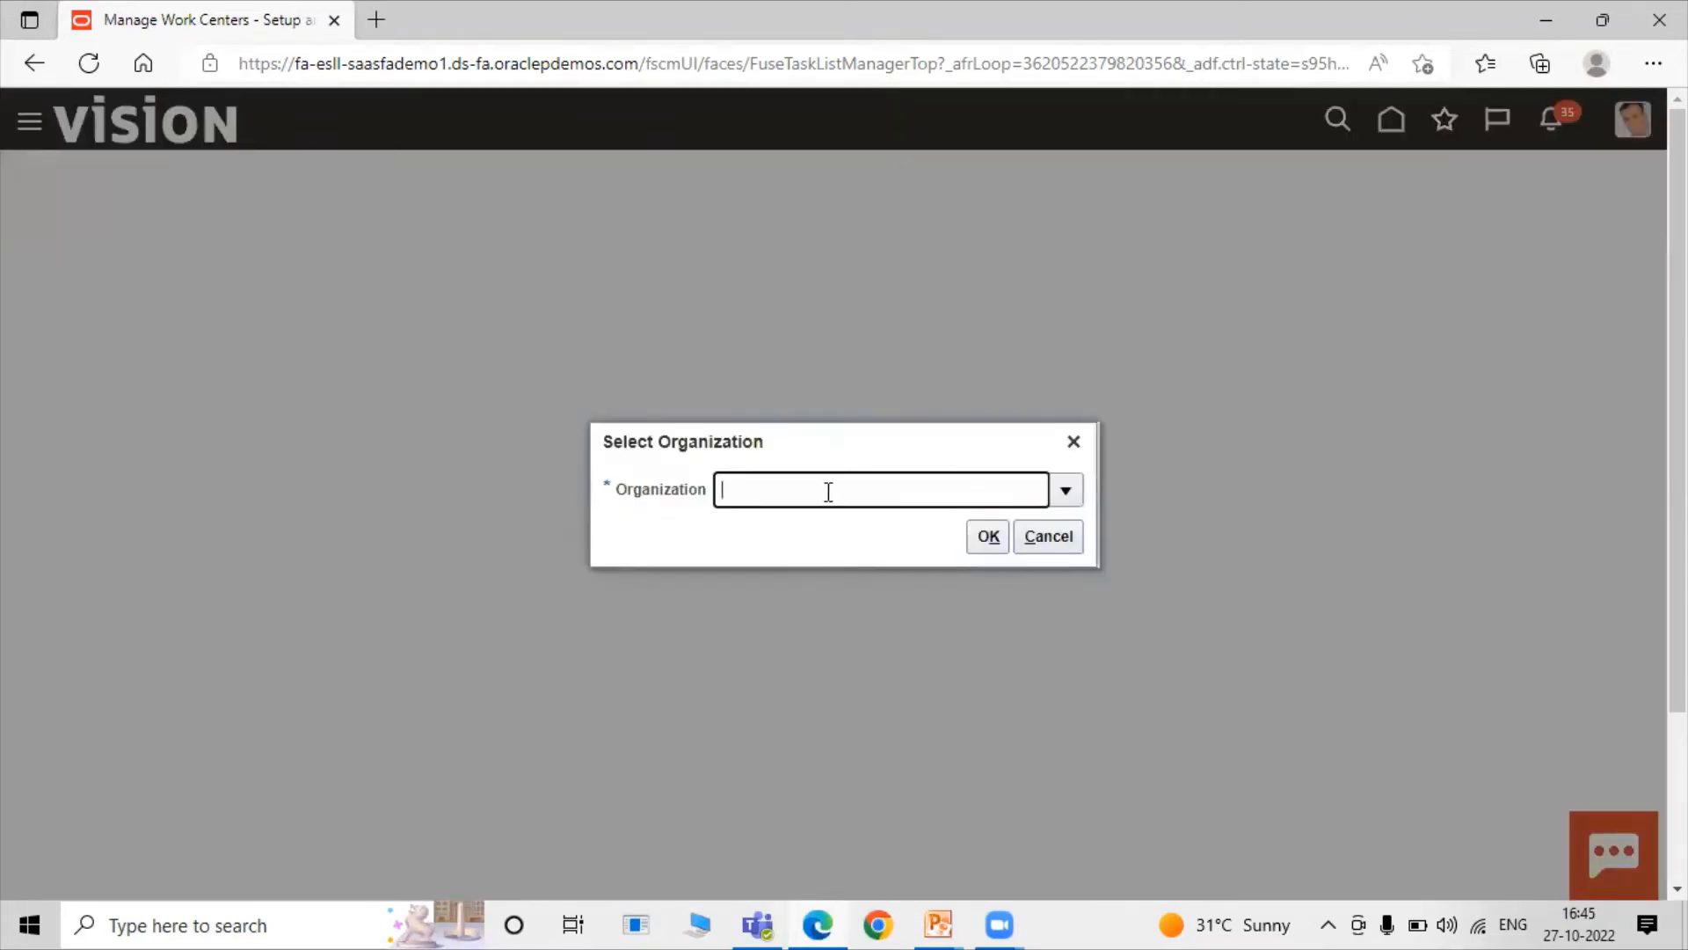
pyautogui.write('001')
pyautogui.click(988, 536)
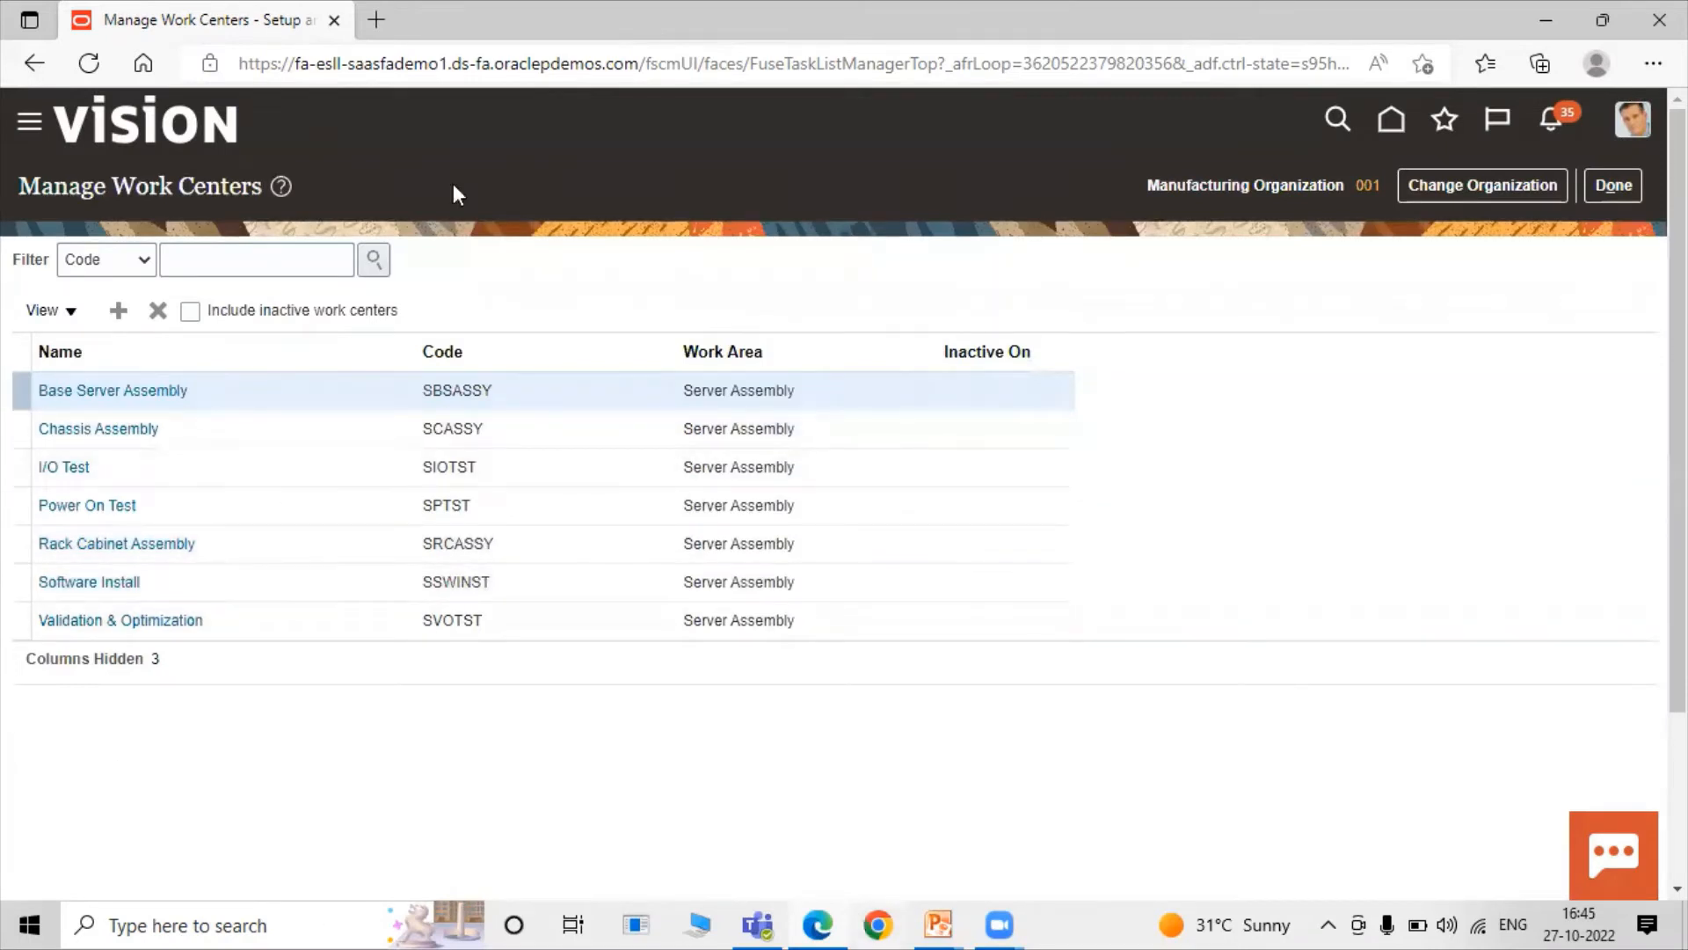
# Create a new work center with name, code and description all set to TATA Operation 01.
pyautogui.click(118, 315)
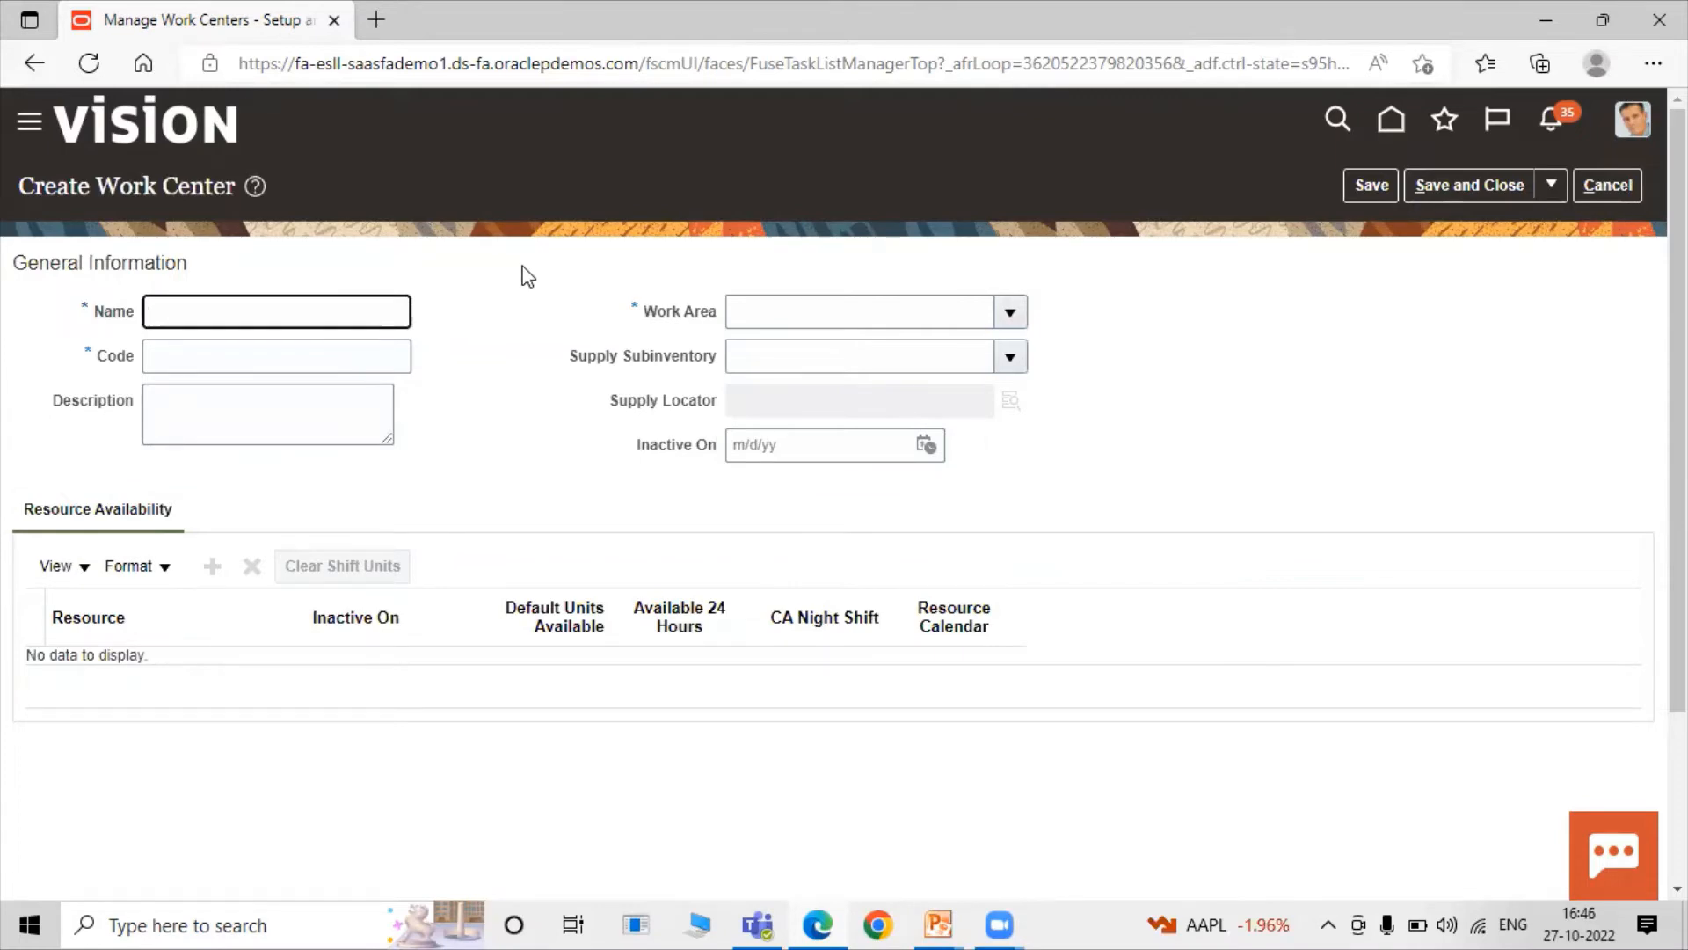
pyautogui.write('TATA Operat')
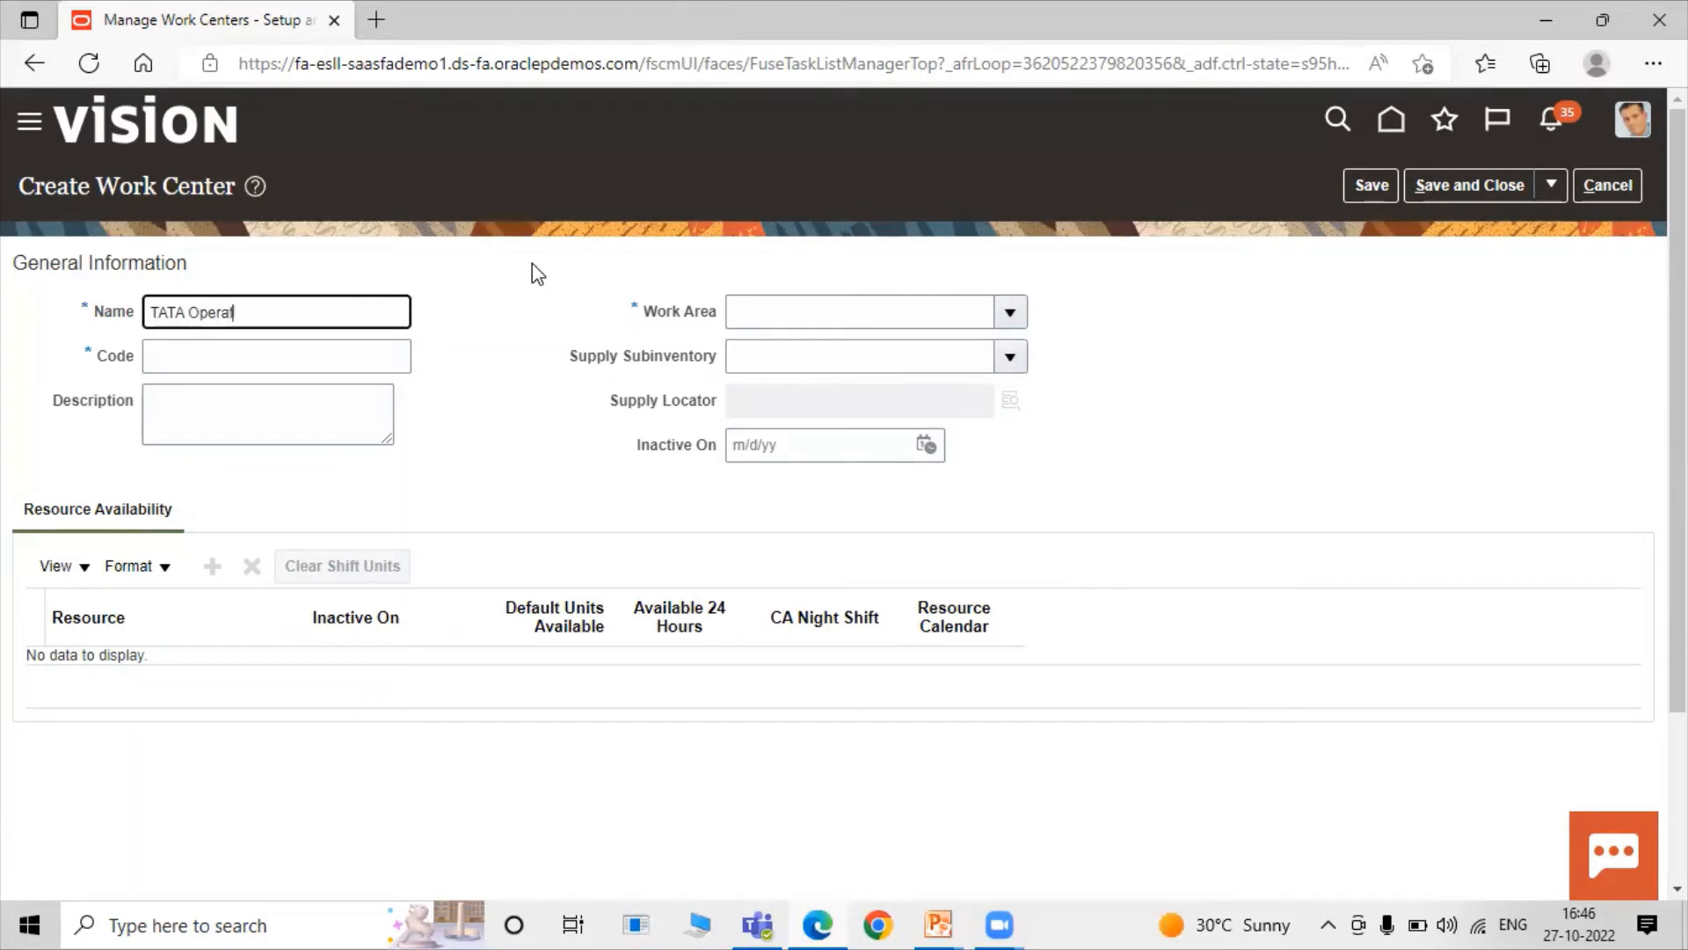
pyautogui.write('ion 01')
pyautogui.tripleClick(339, 318)
pyautogui.hotkey('ctrl', 'c')
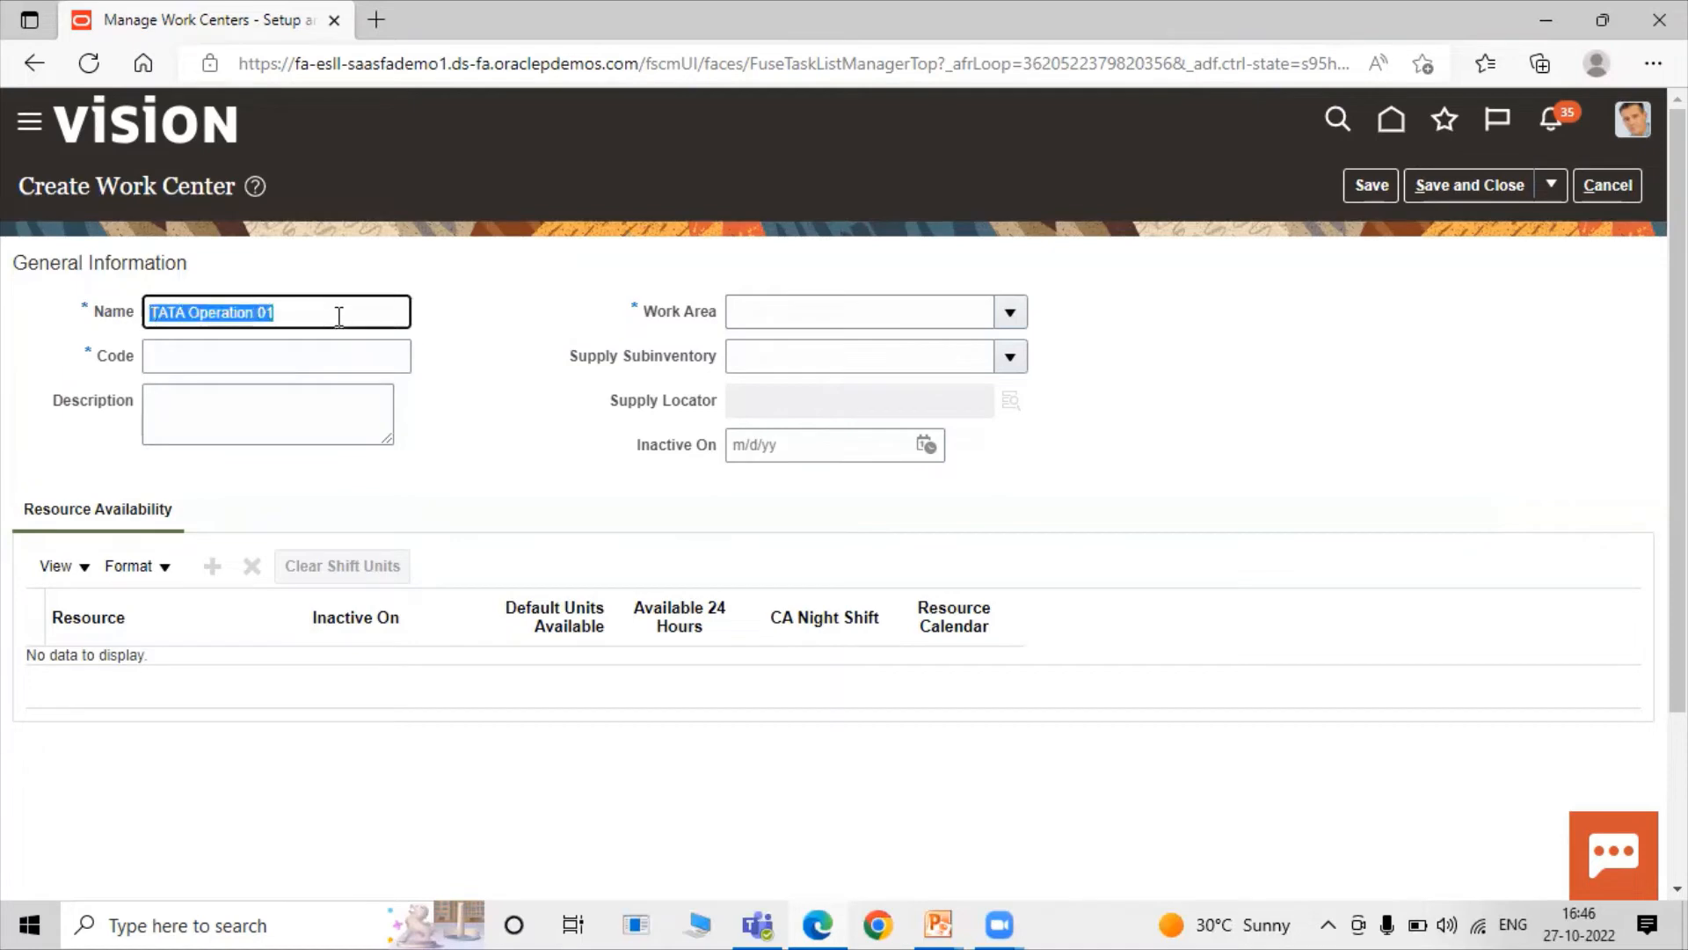
pyautogui.click(284, 358)
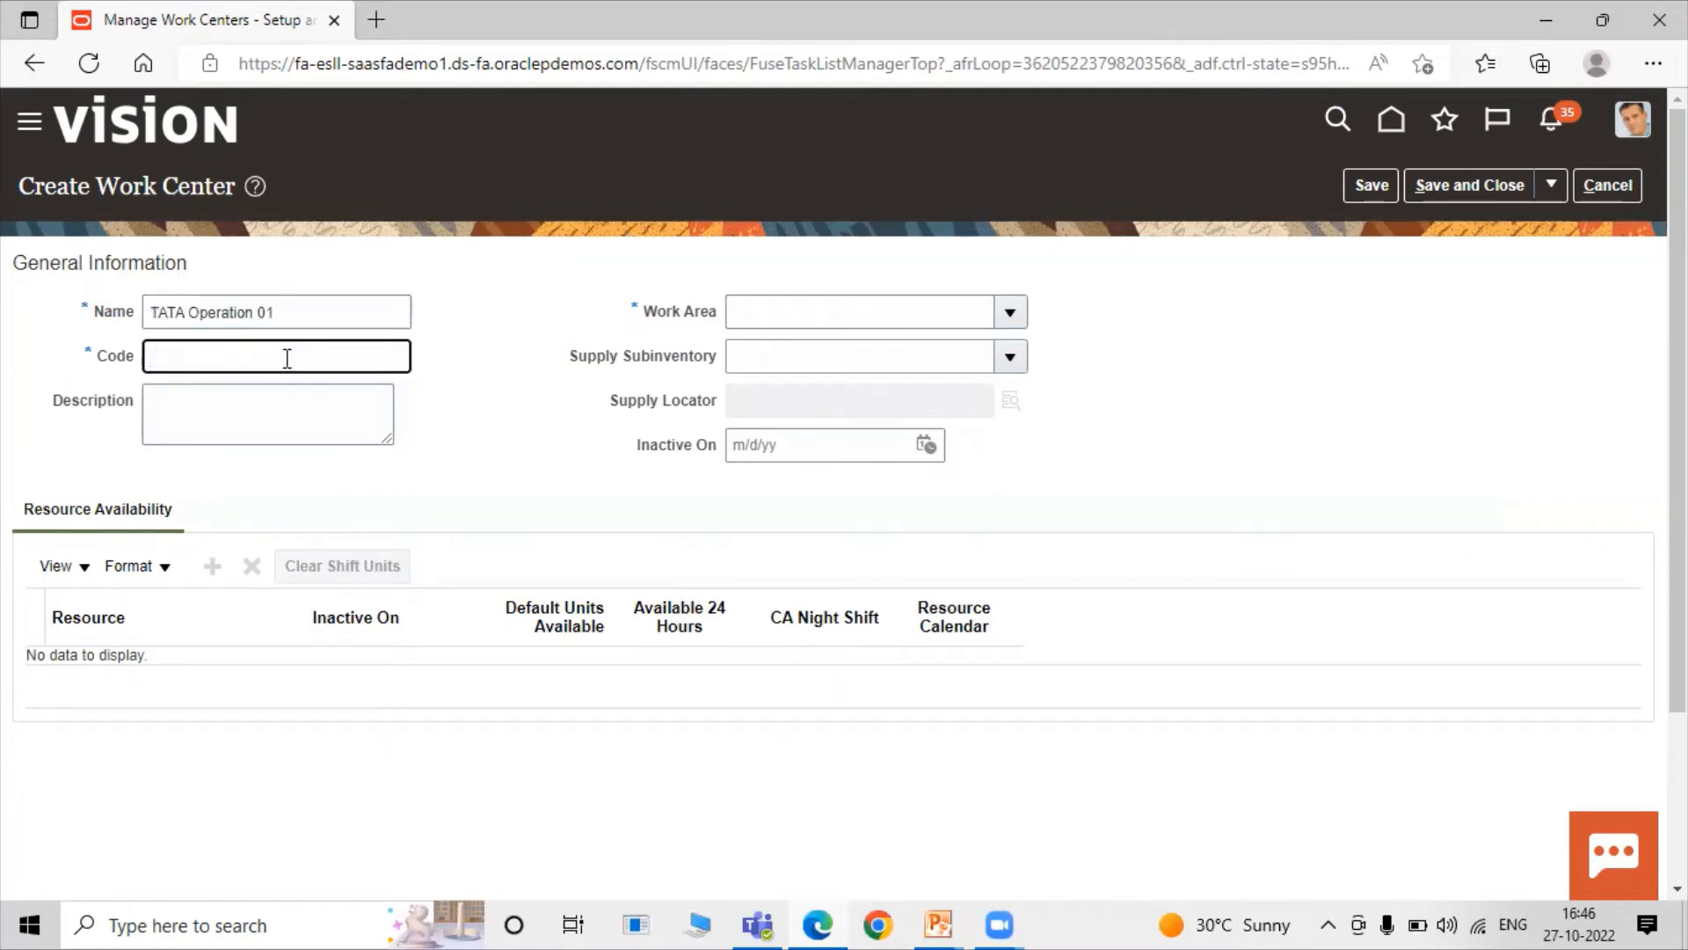
pyautogui.hotkey('ctrl', 'v')
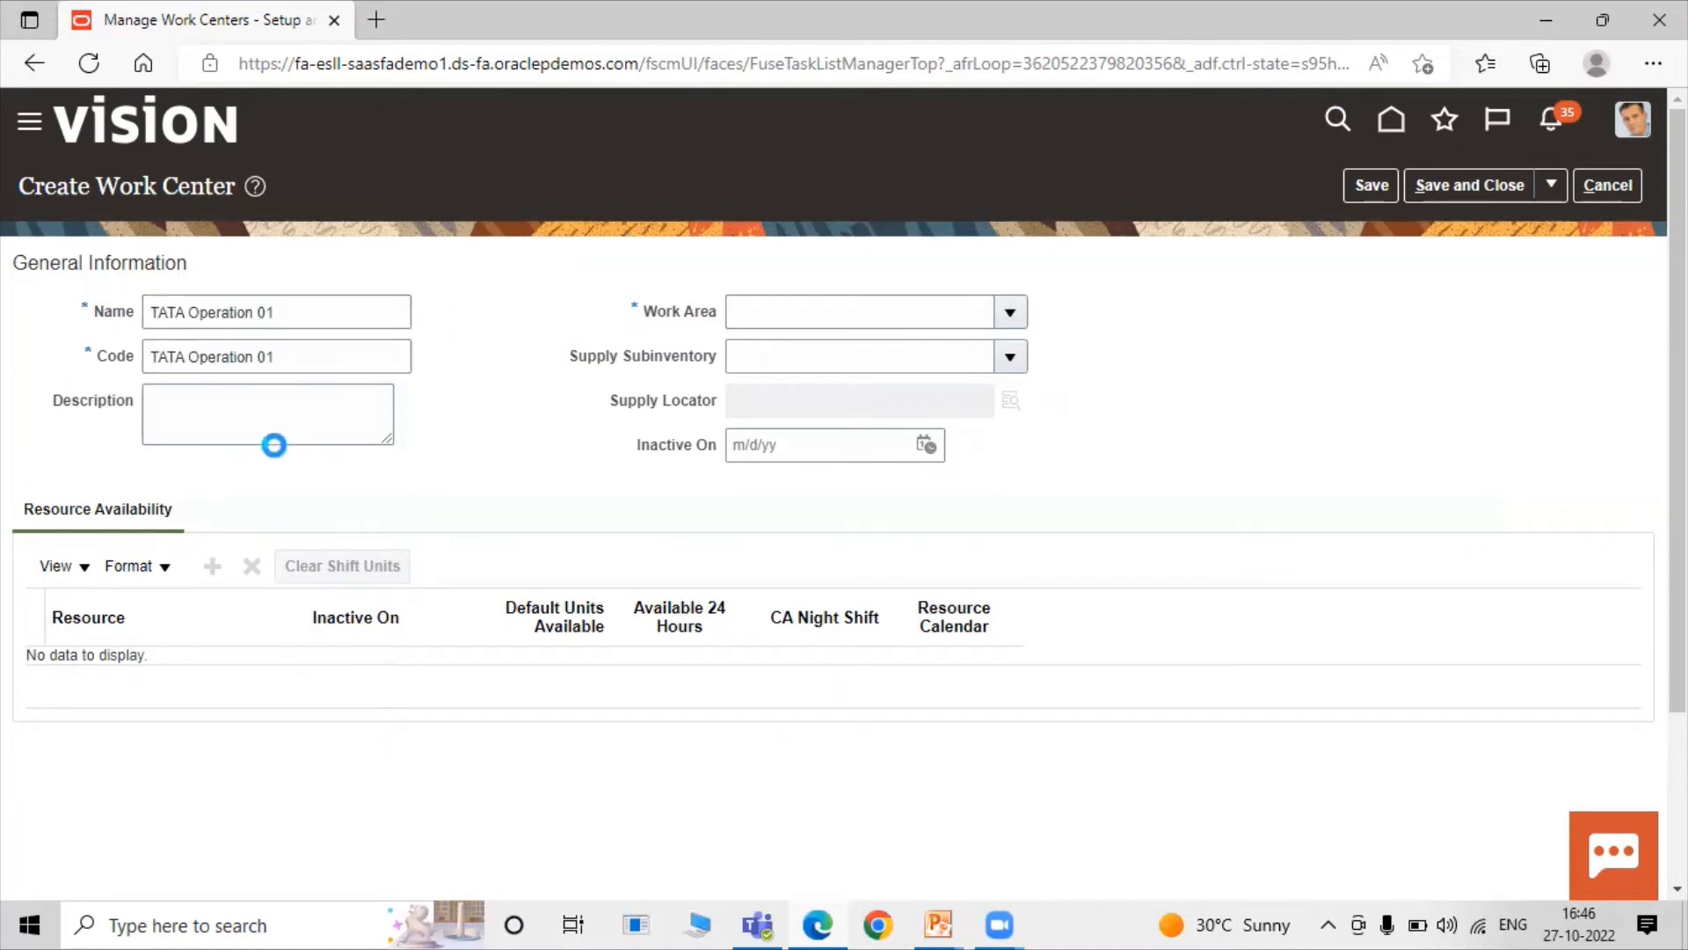
pyautogui.click(280, 425)
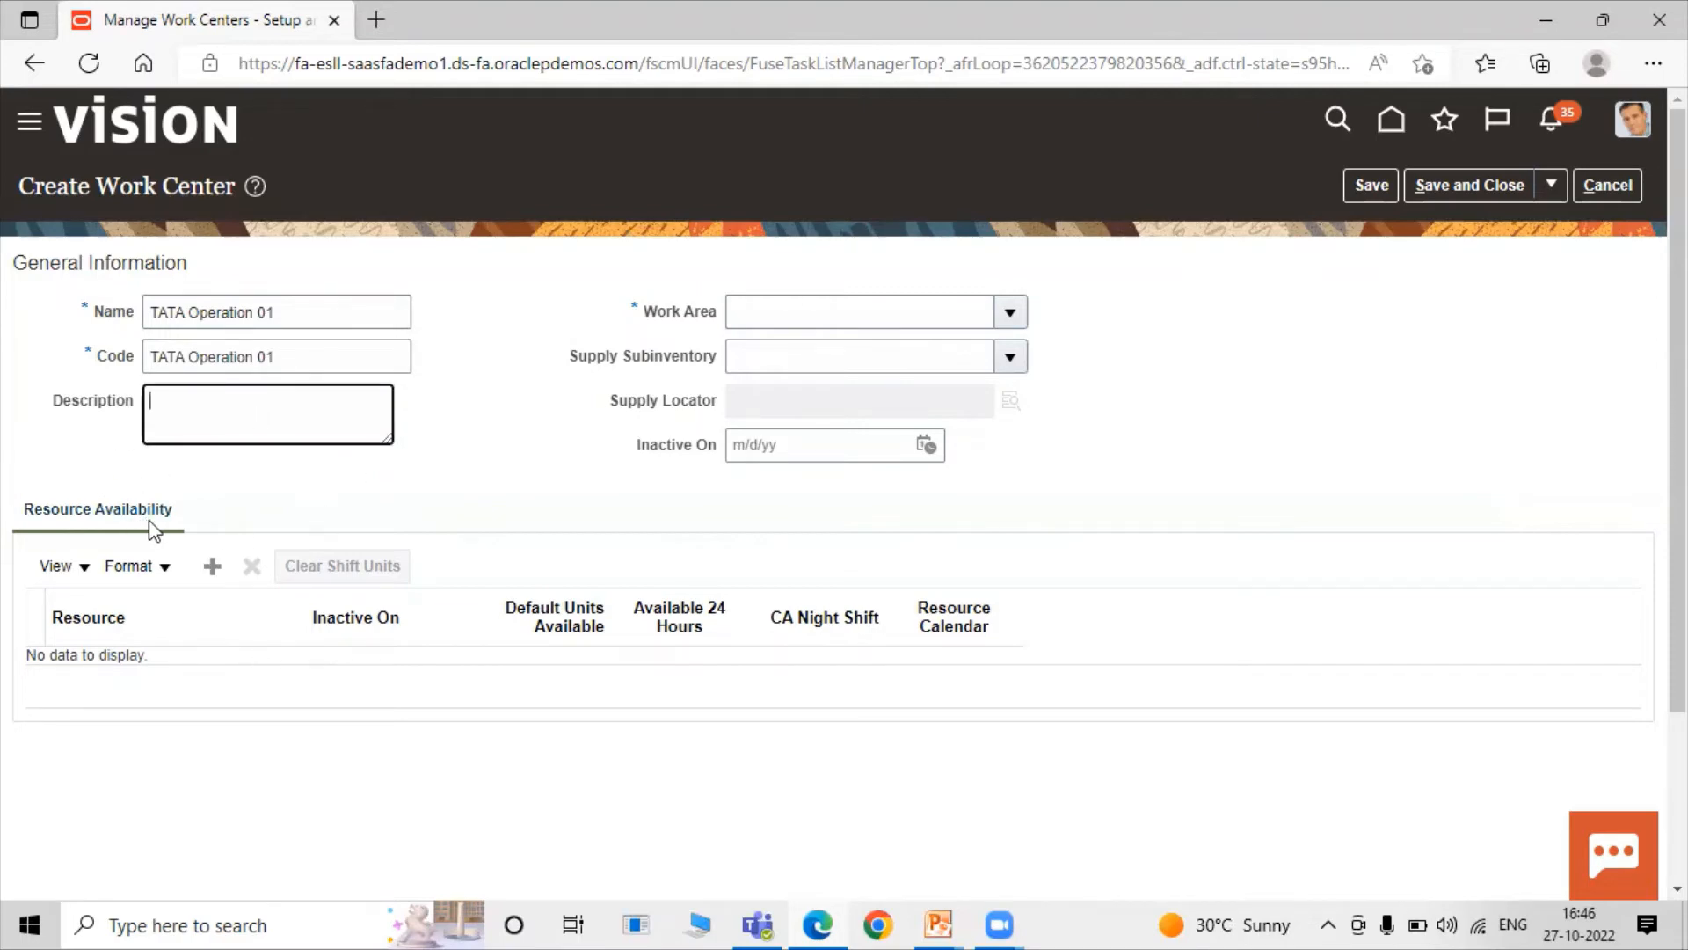
pyautogui.hotkey('ctrl', 'v')
# Select TATA Work Area 1 as the work center's work area.
pyautogui.click(483, 328)
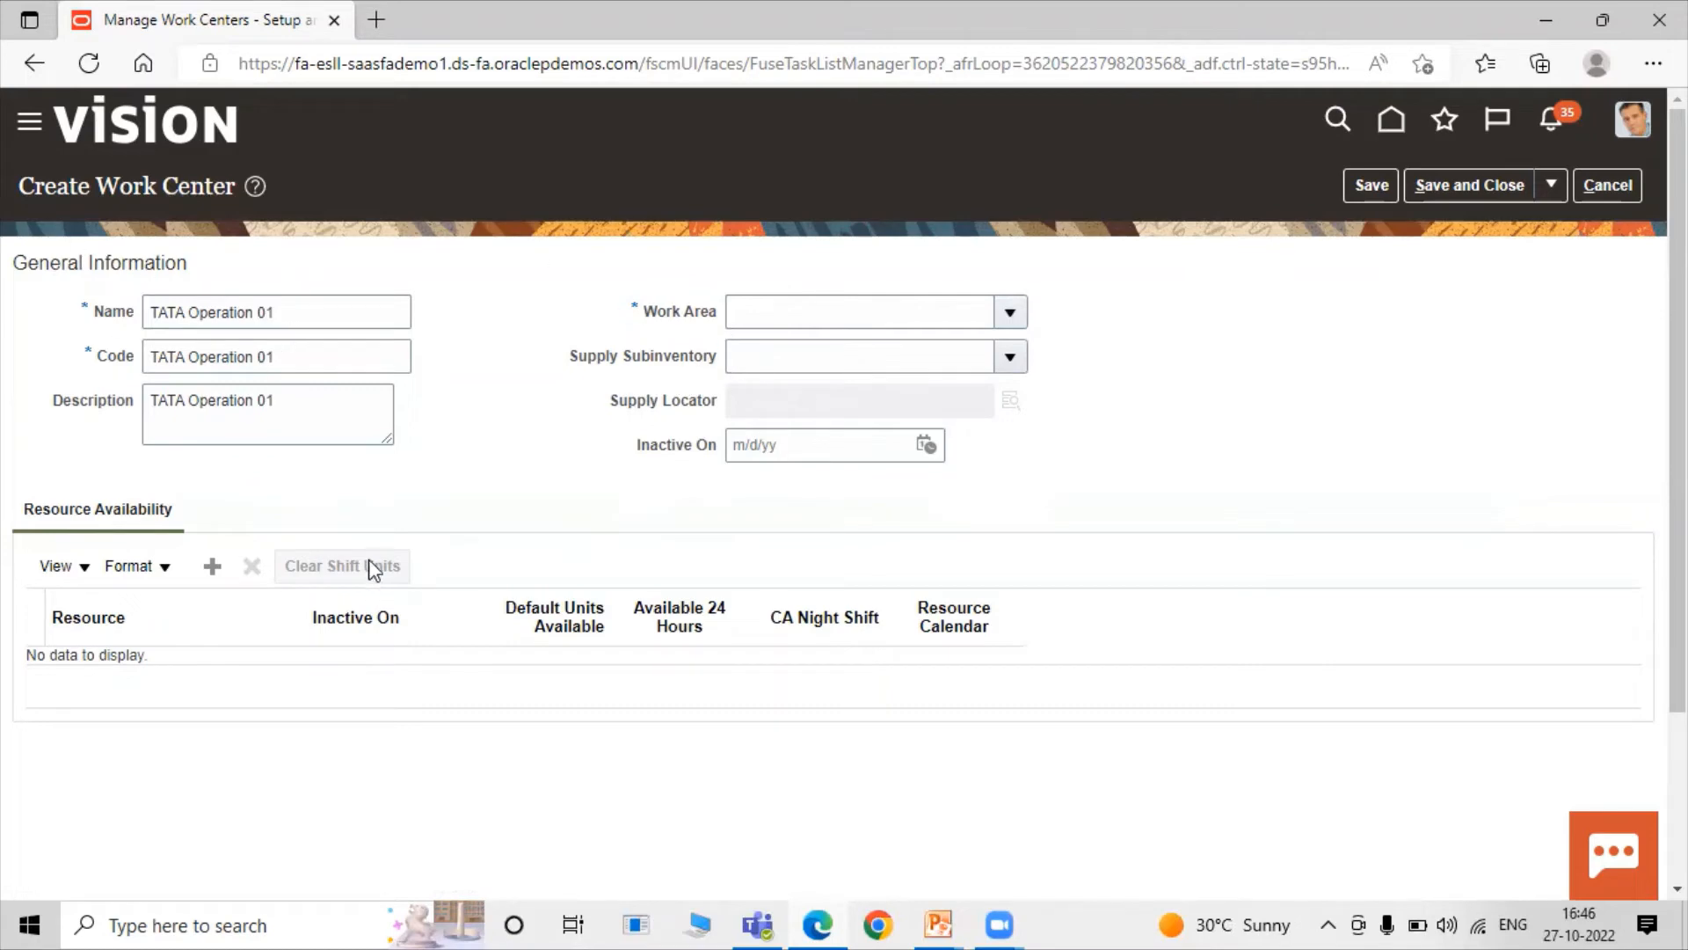
pyautogui.click(1012, 311)
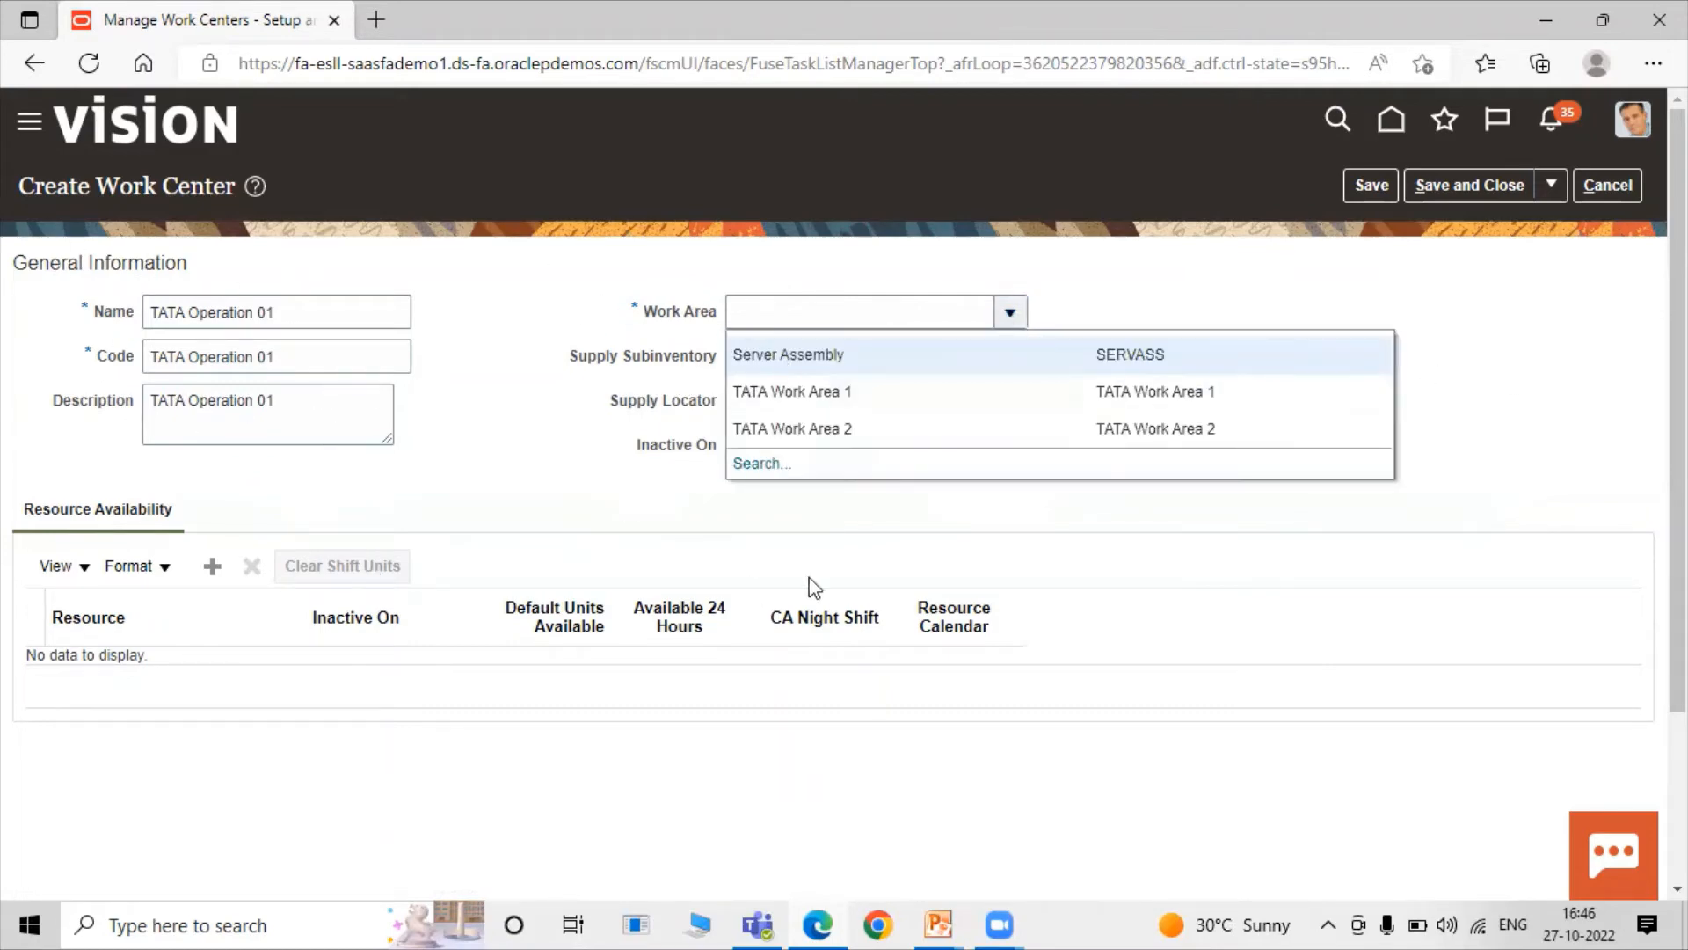
pyautogui.click(842, 393)
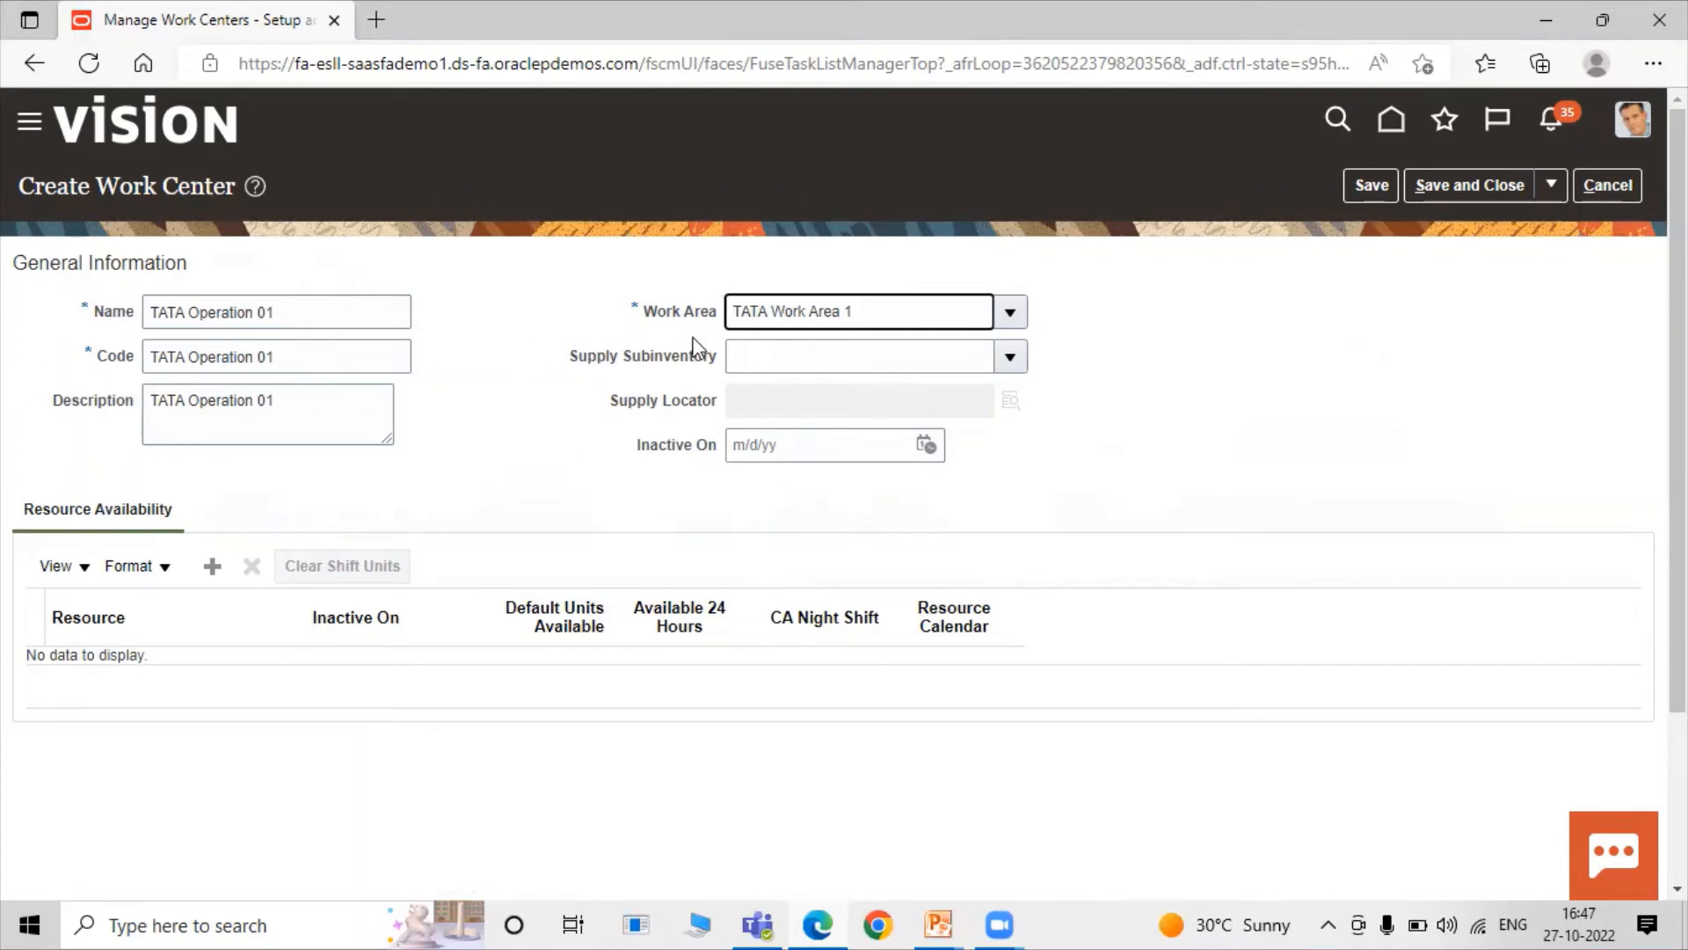
# Save the work center and start creating another one.
pyautogui.click(1086, 378)
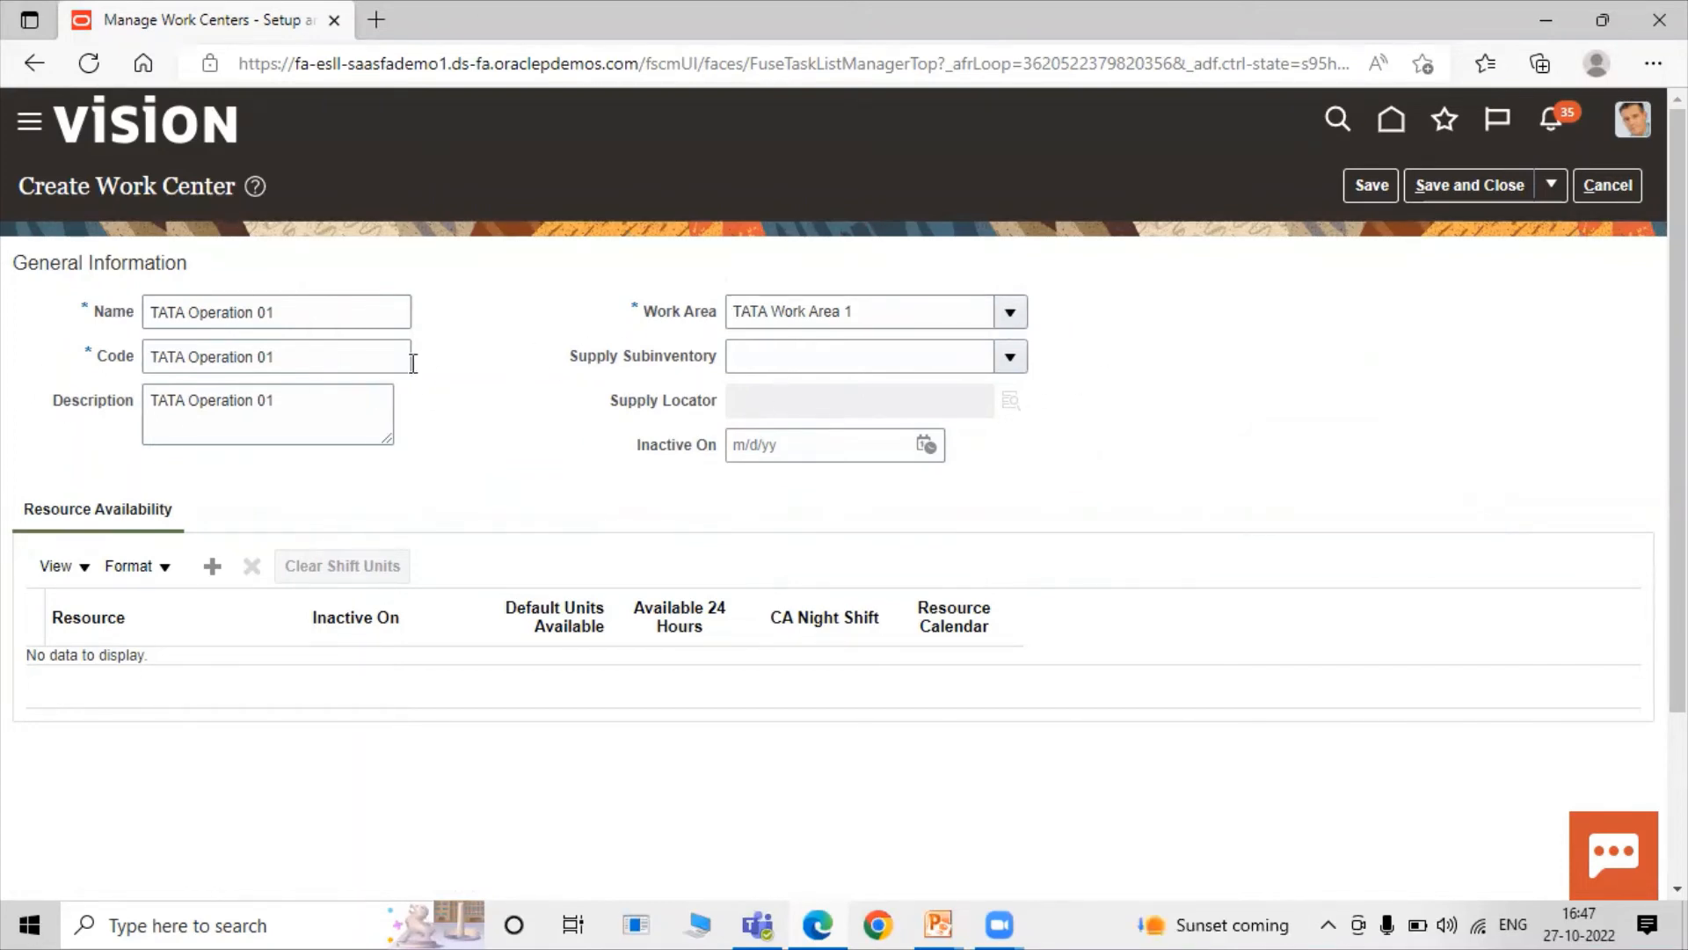
pyautogui.click(1548, 186)
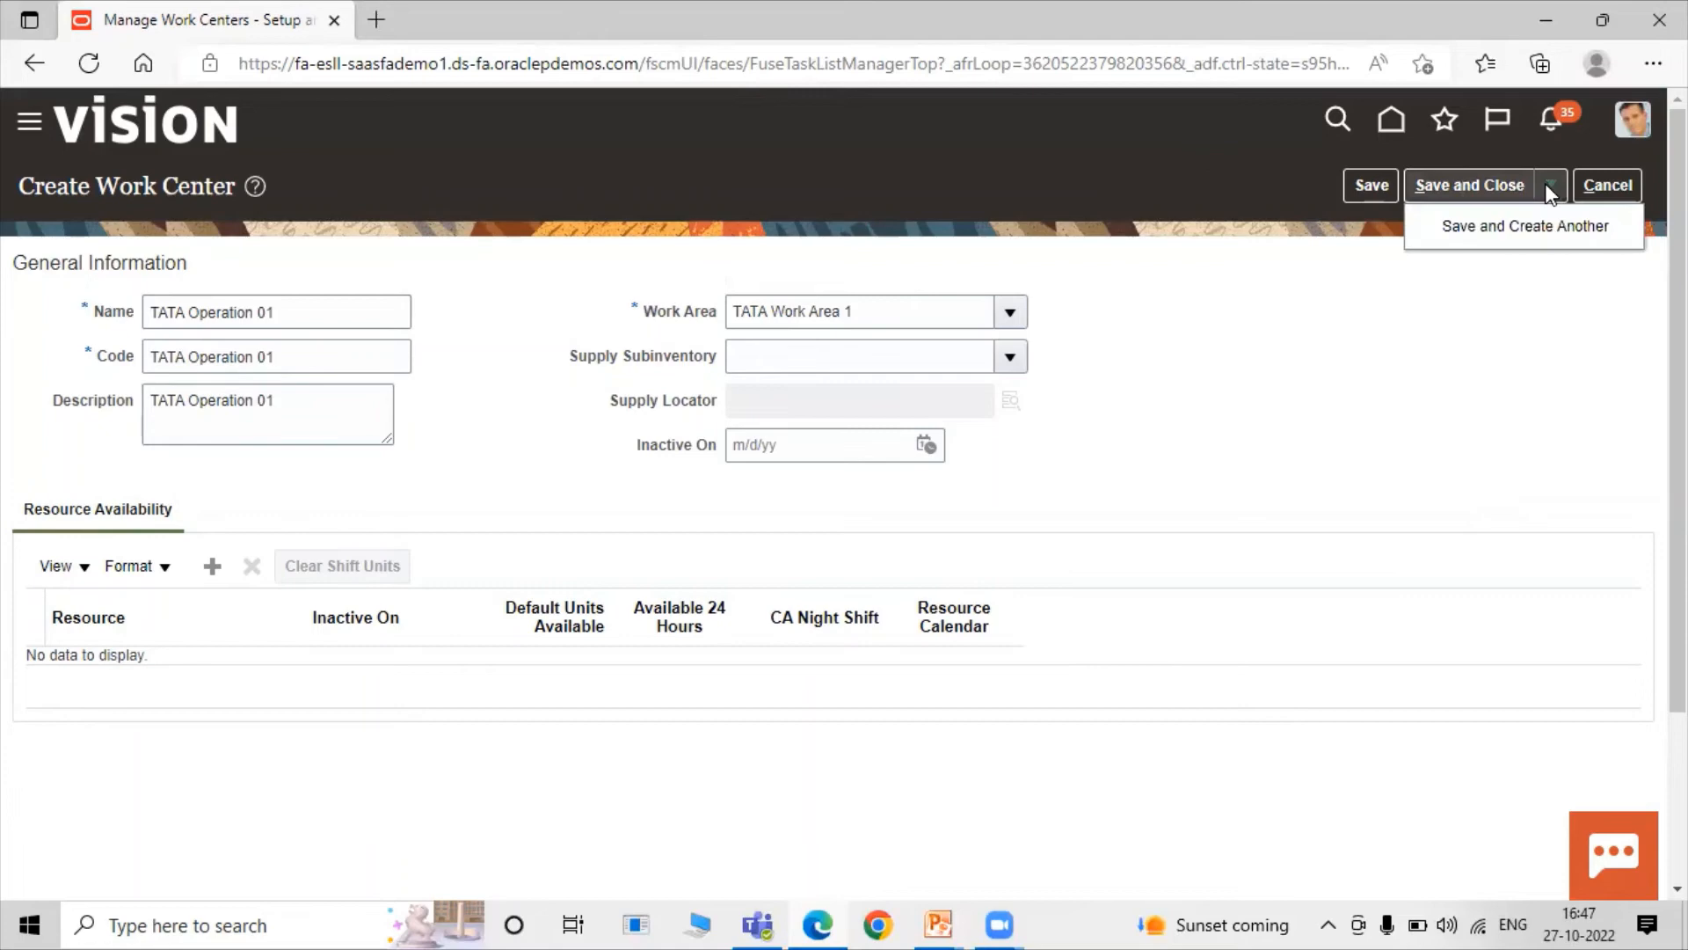
pyautogui.click(1541, 236)
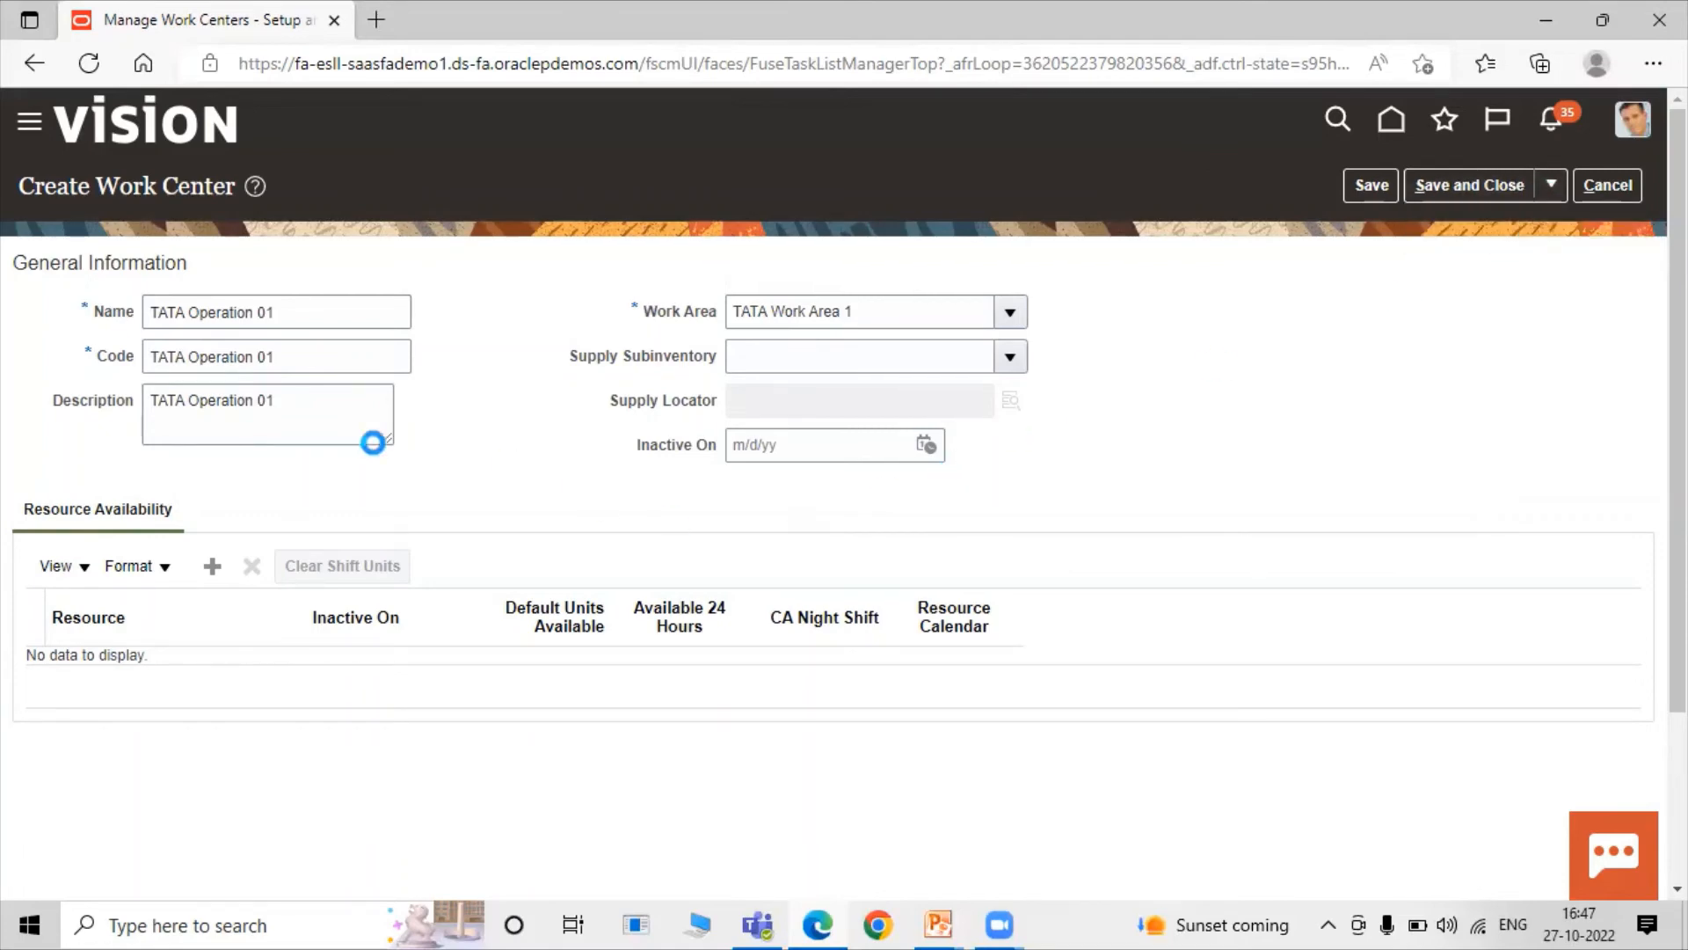
# Enter TATA Operation 02 as the new work center's name, code and description.
pyautogui.click(248, 311)
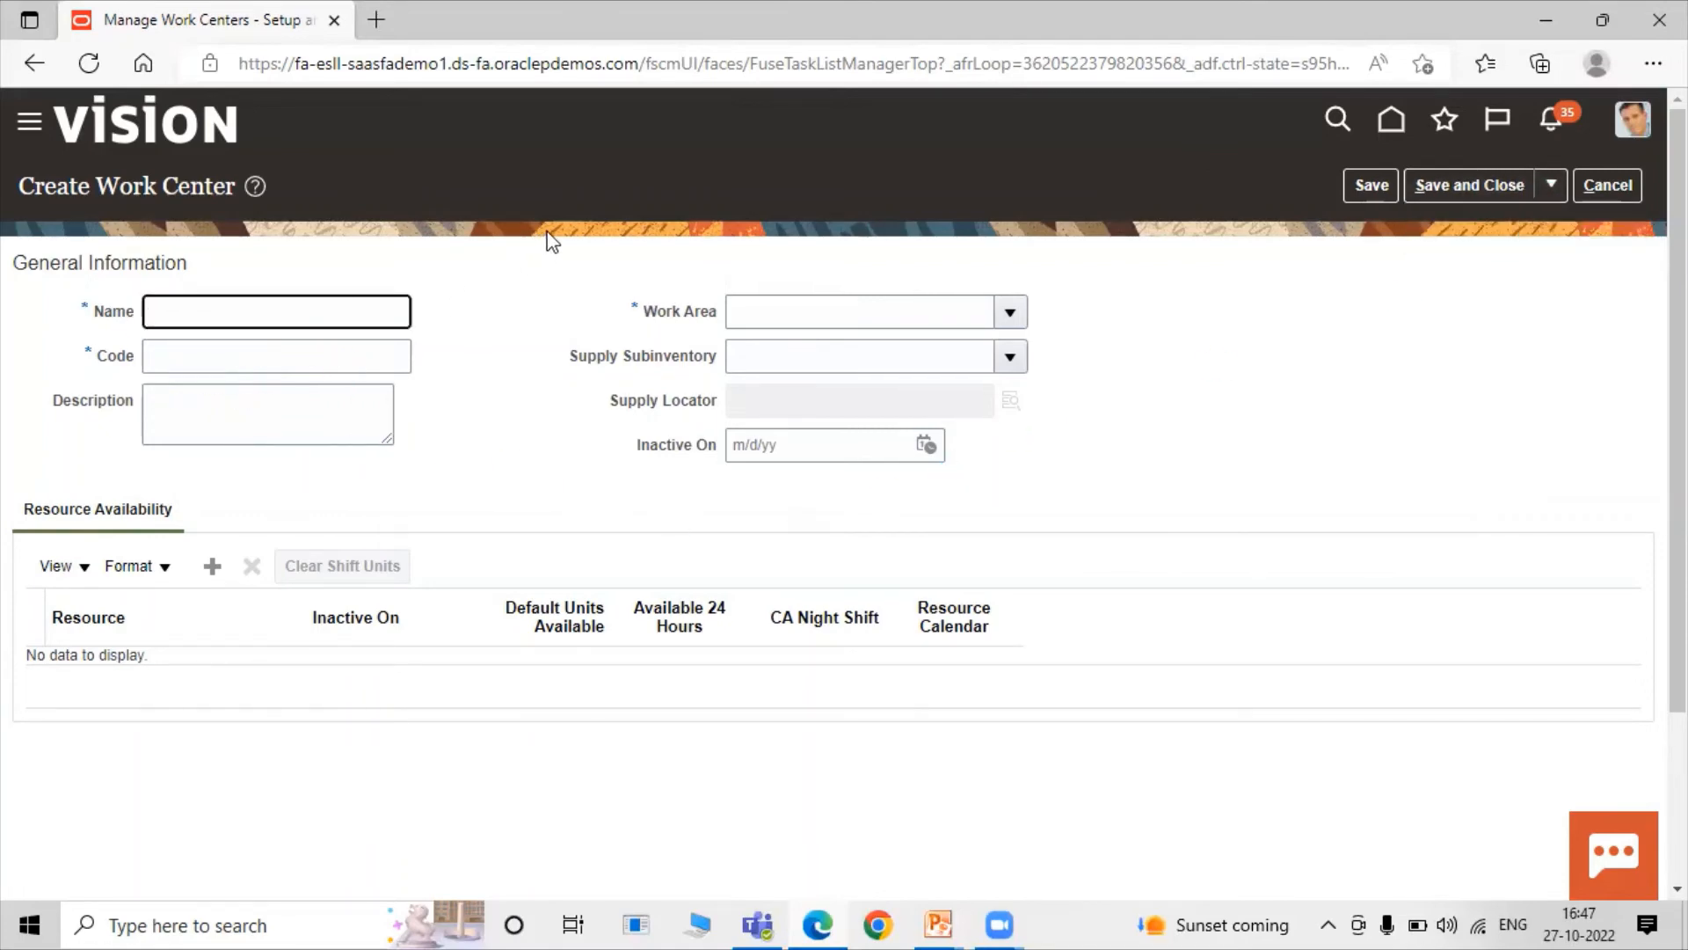
pyautogui.write('TATA Operat')
pyautogui.hotkey('ctrl', 'shift', 'Left')
pyautogui.hotkey('ctrl', 'shift', 'Left')
pyautogui.hotkey('ctrl', 'shift', 'Left')
pyautogui.hotkey('ctrl', 'c')
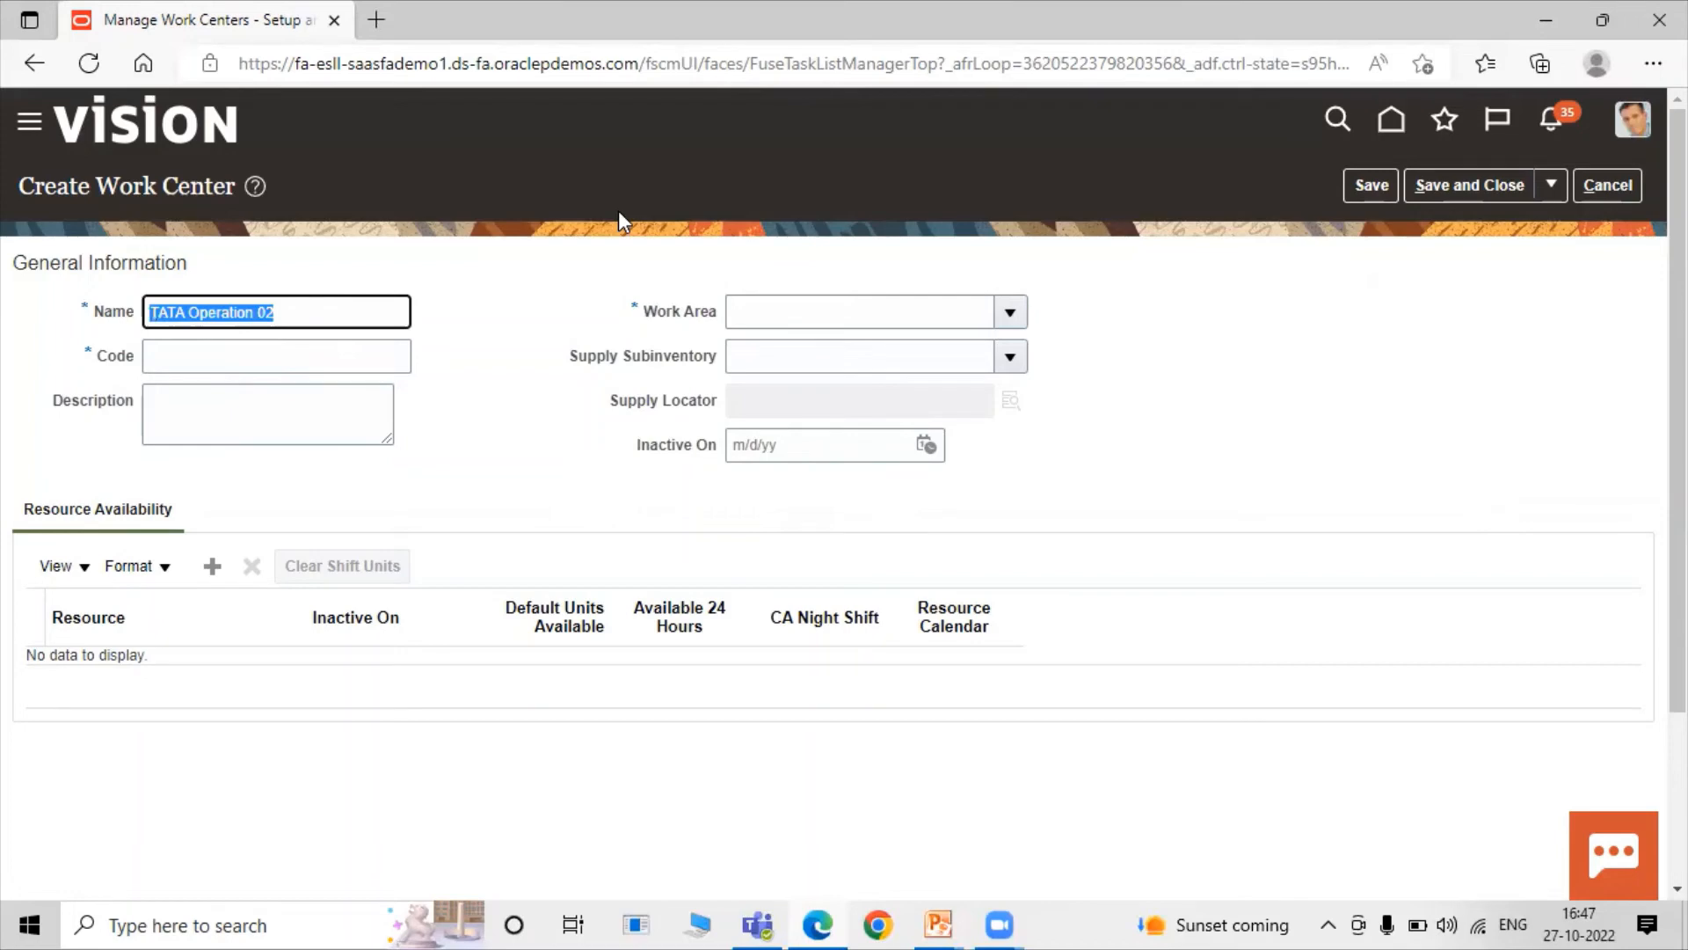
pyautogui.click(321, 363)
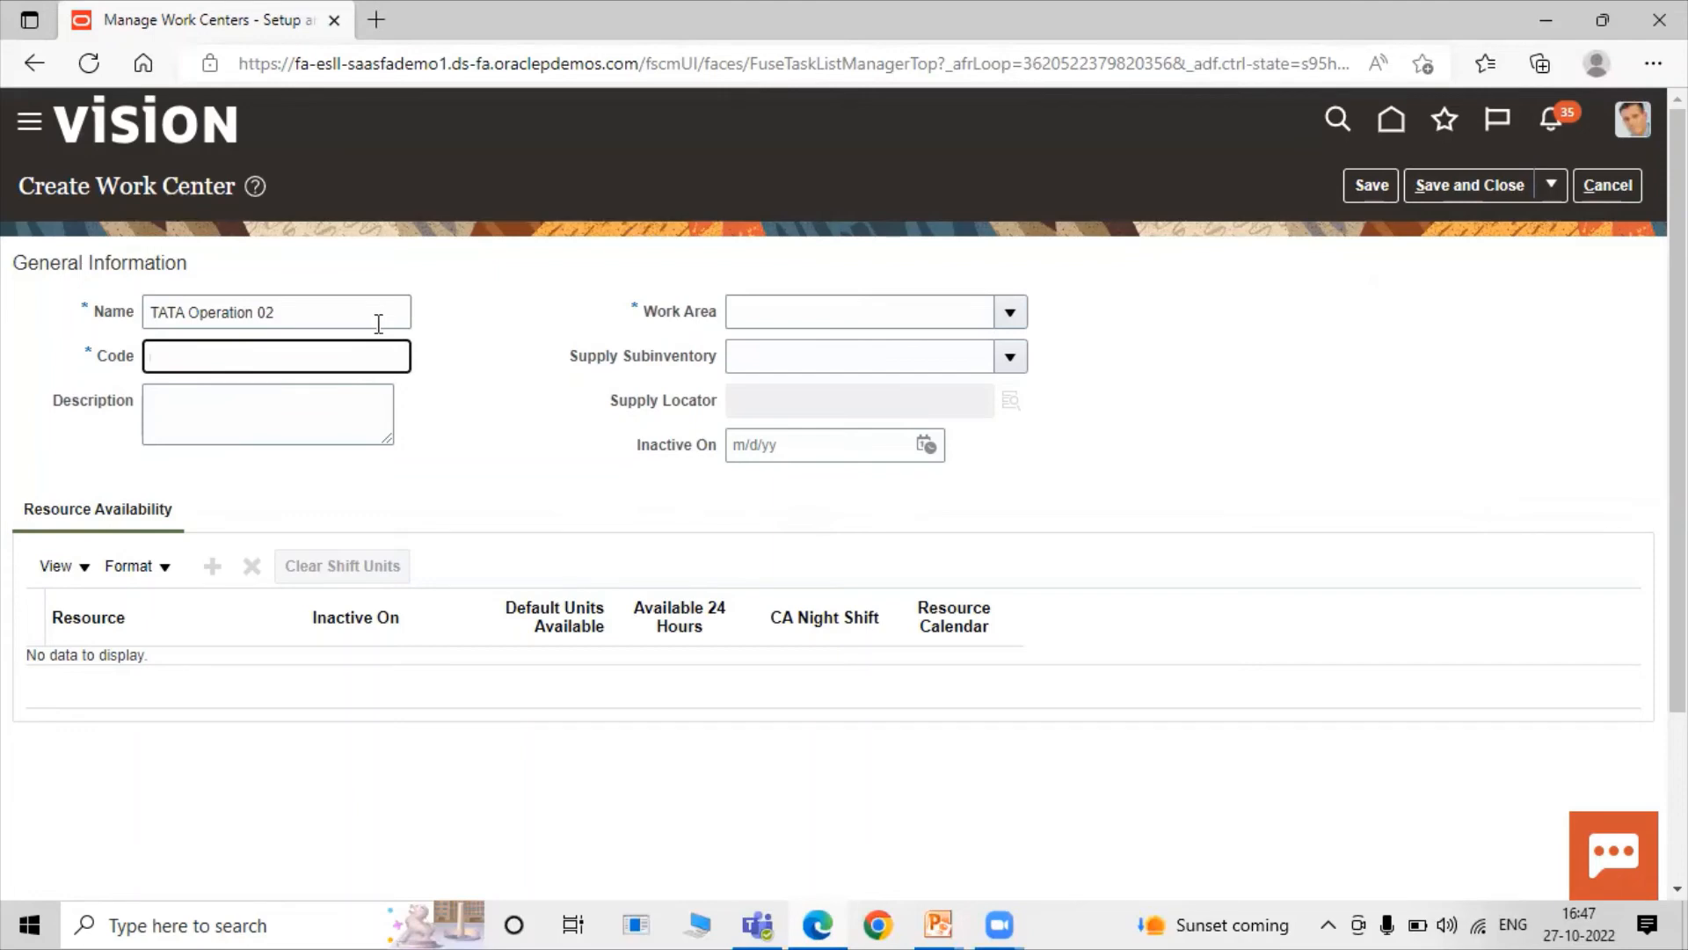
pyautogui.hotkey('ctrl', 'v')
pyautogui.click(303, 409)
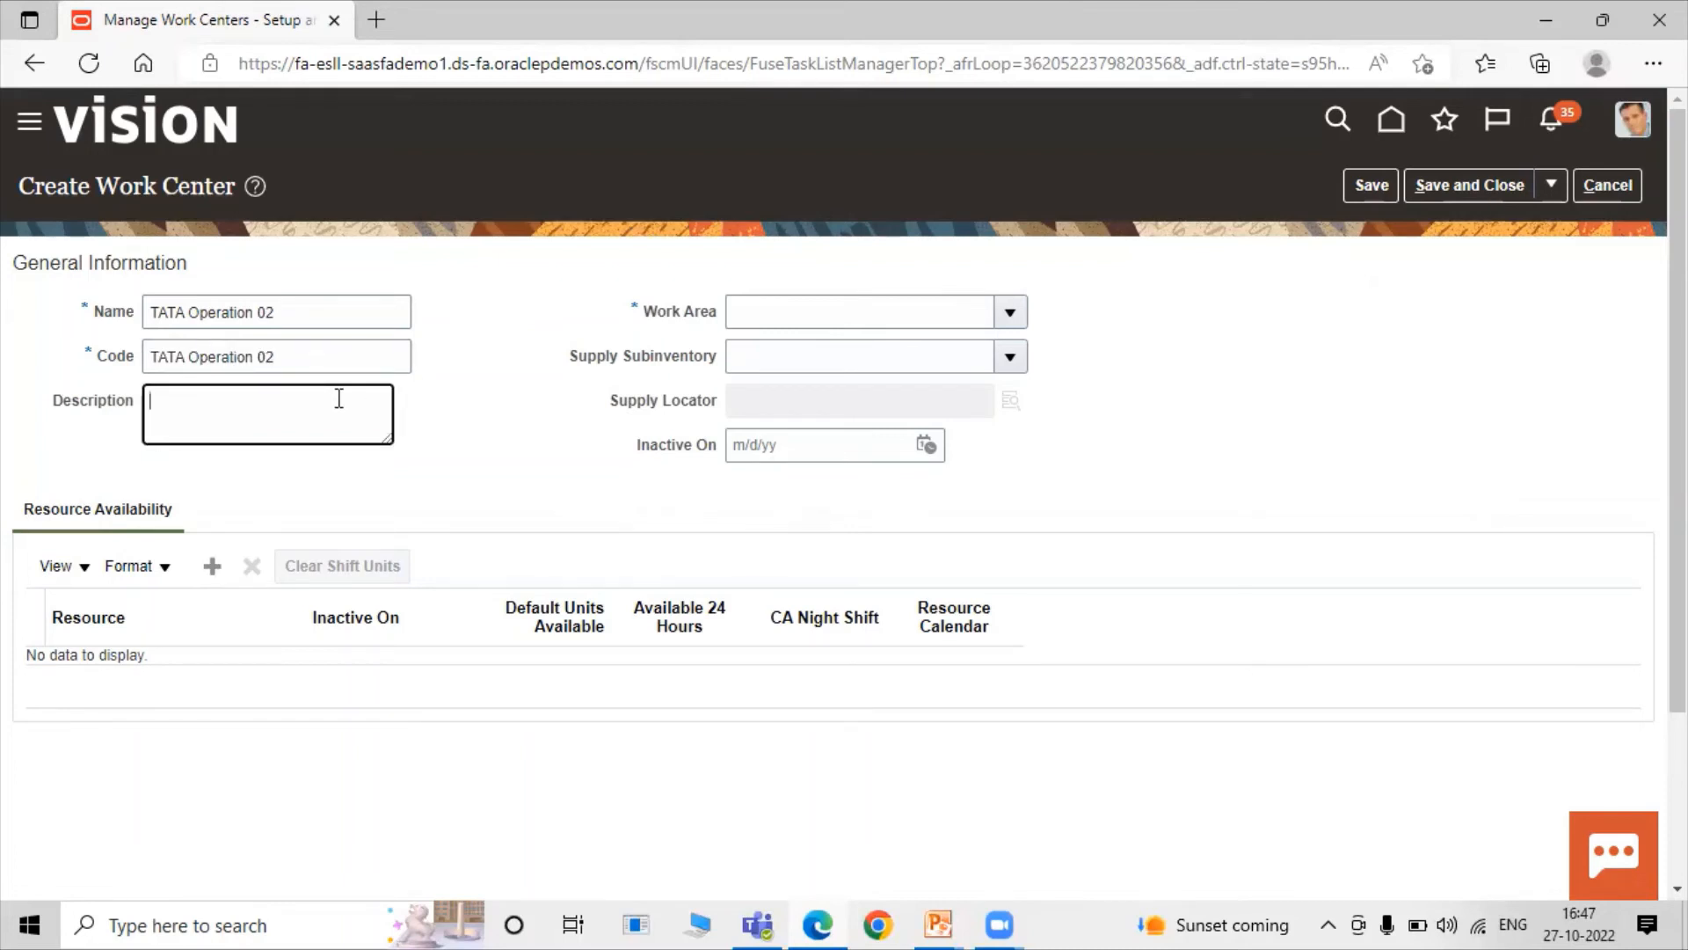
pyautogui.hotkey('ctrl', 'v')
pyautogui.click(494, 268)
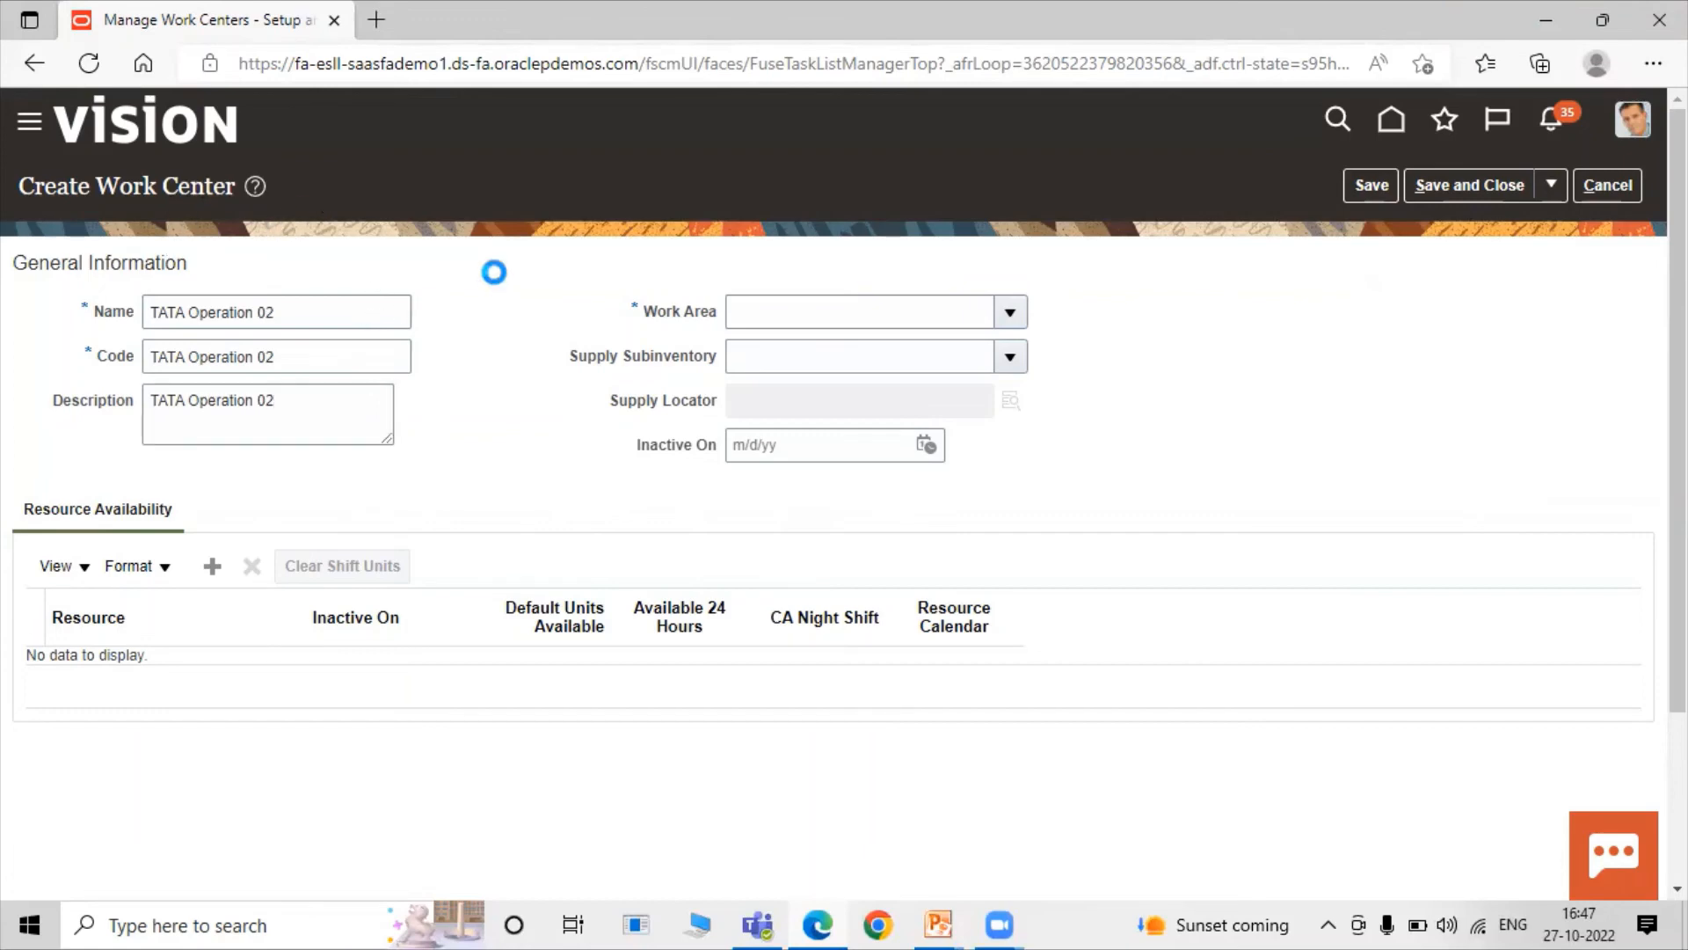
# Set the work area to TATA Work Area 1 and save and close the work center.
pyautogui.click(1011, 313)
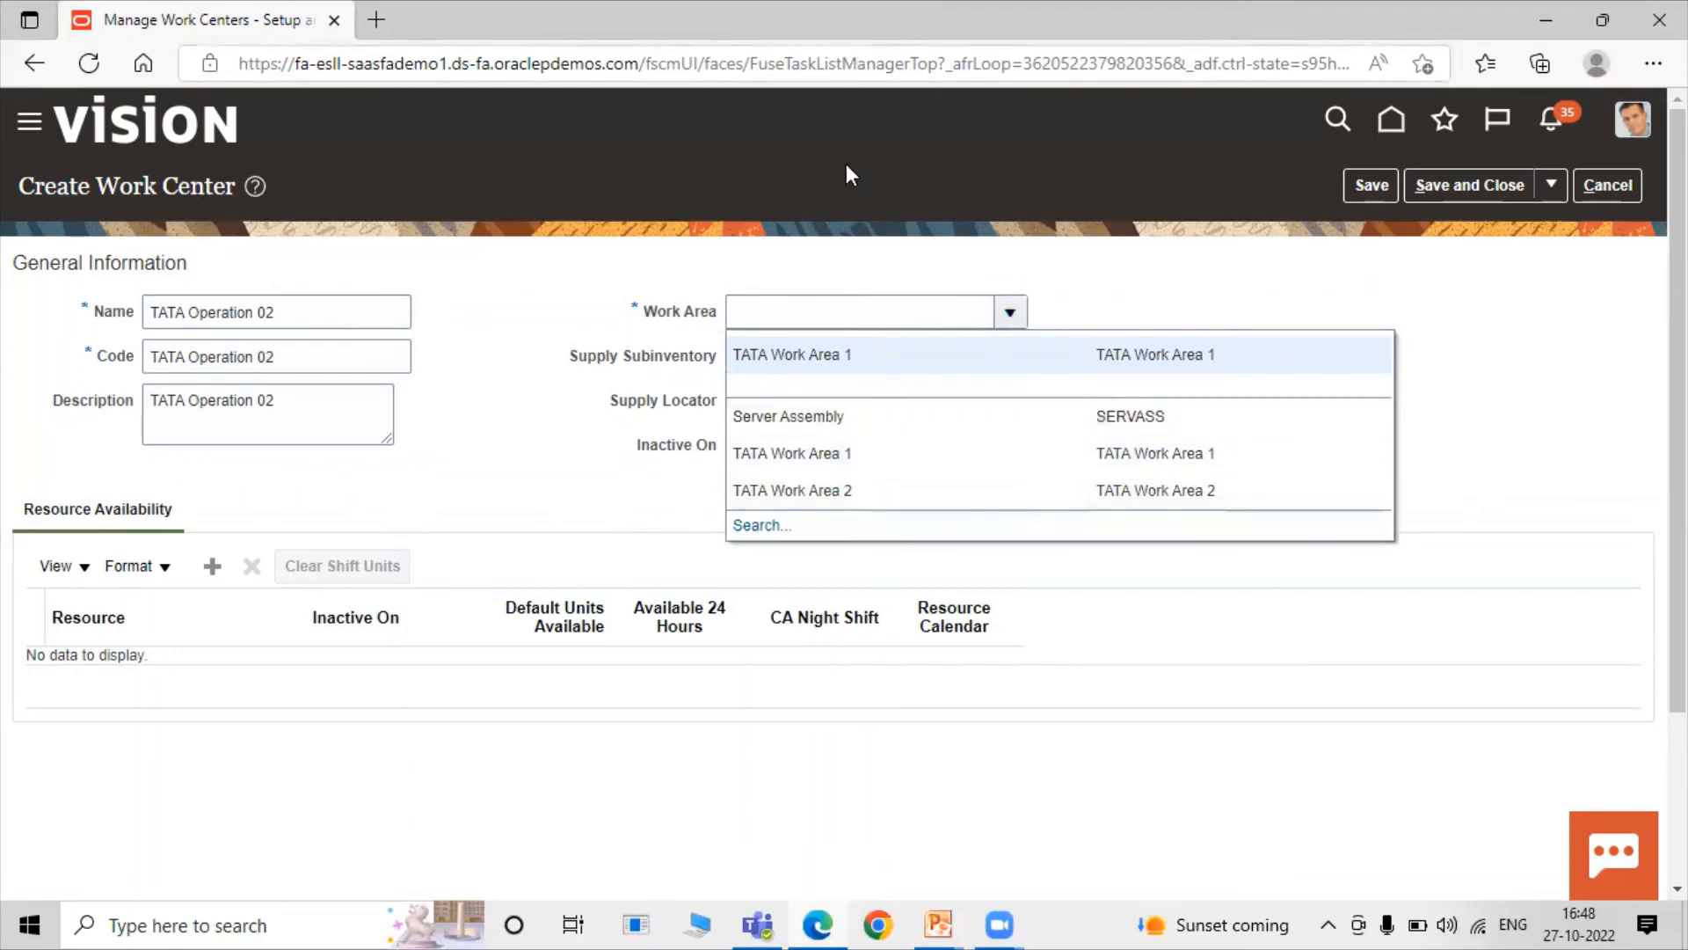
pyautogui.click(985, 369)
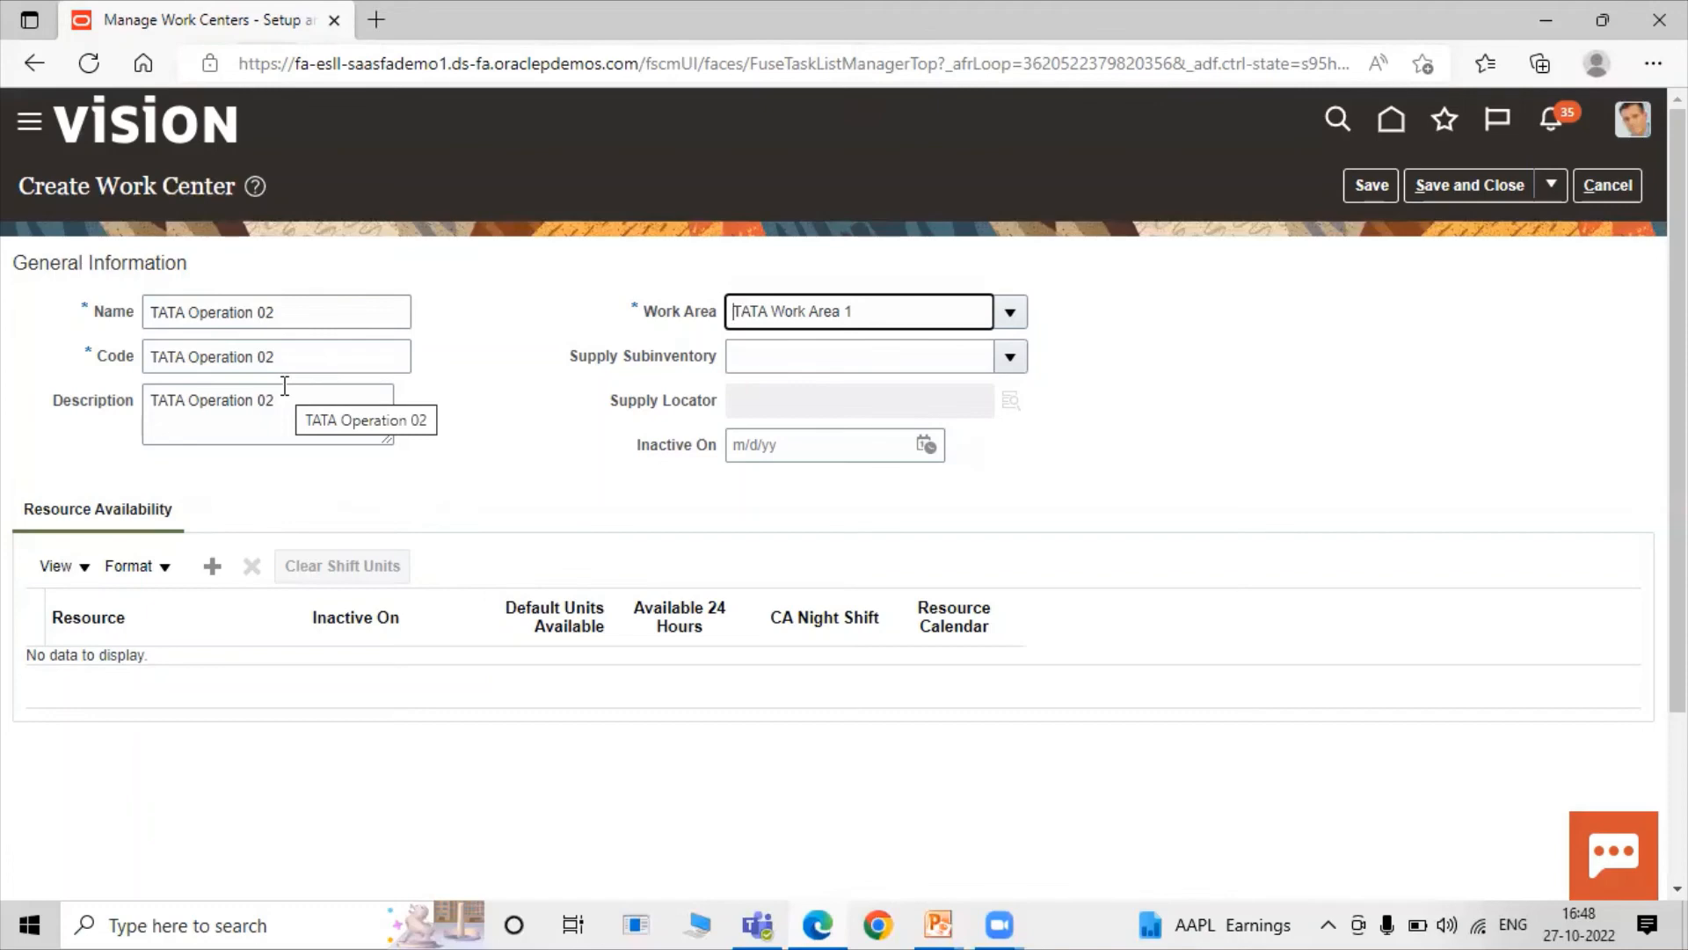
pyautogui.click(1496, 186)
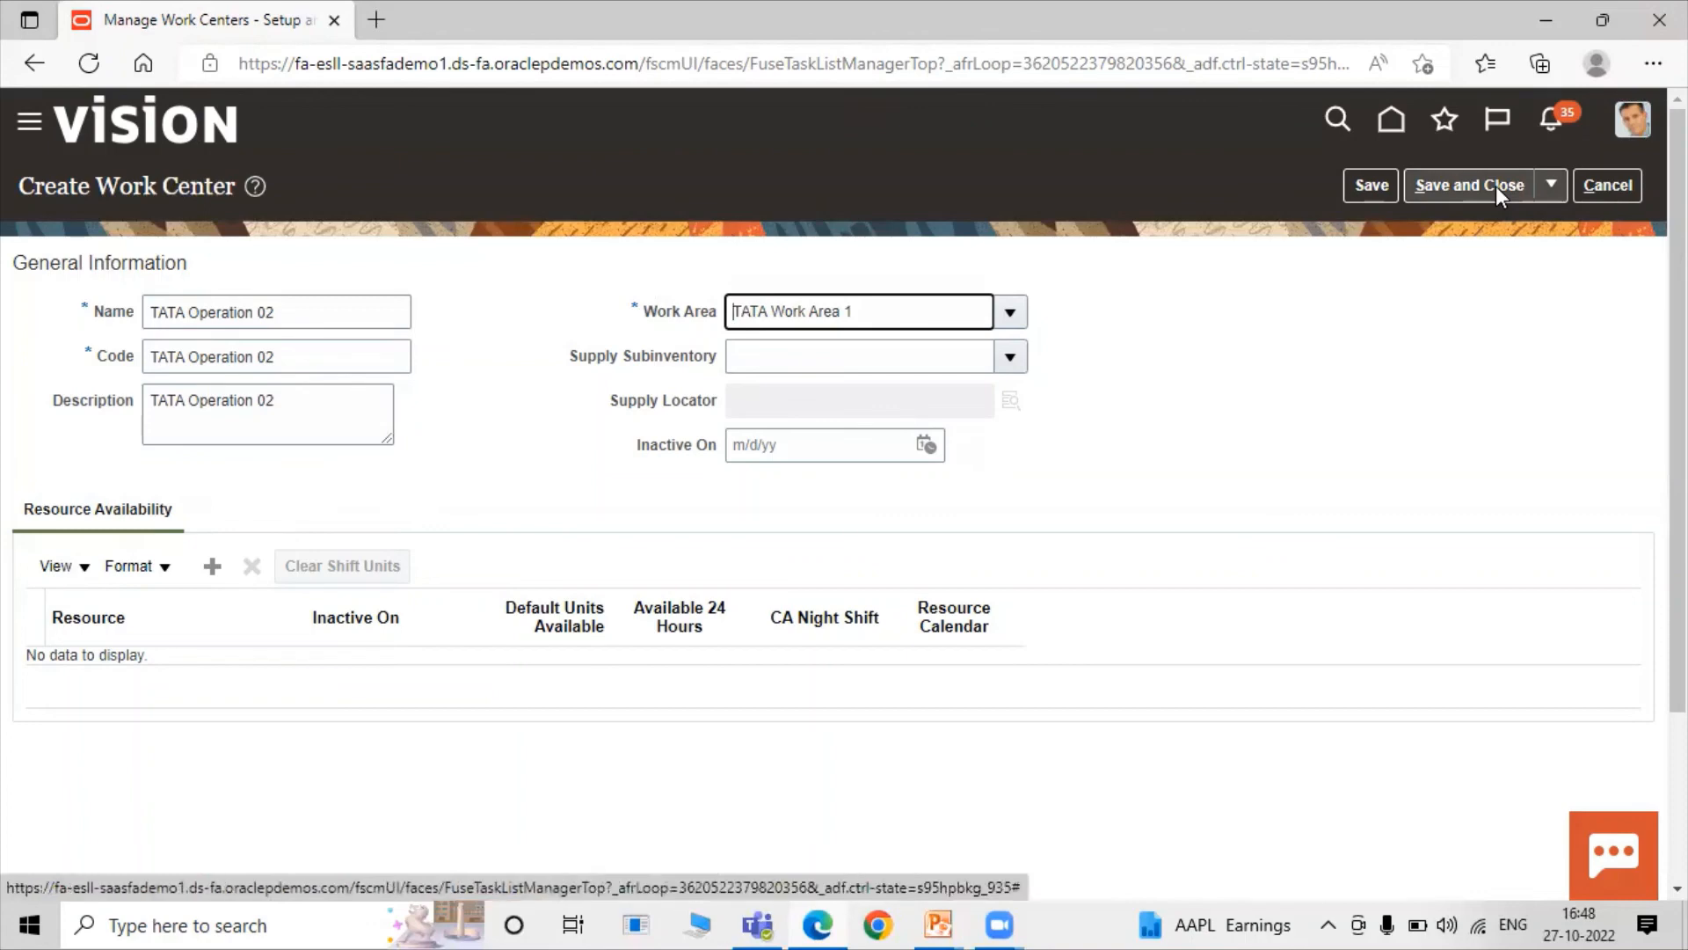